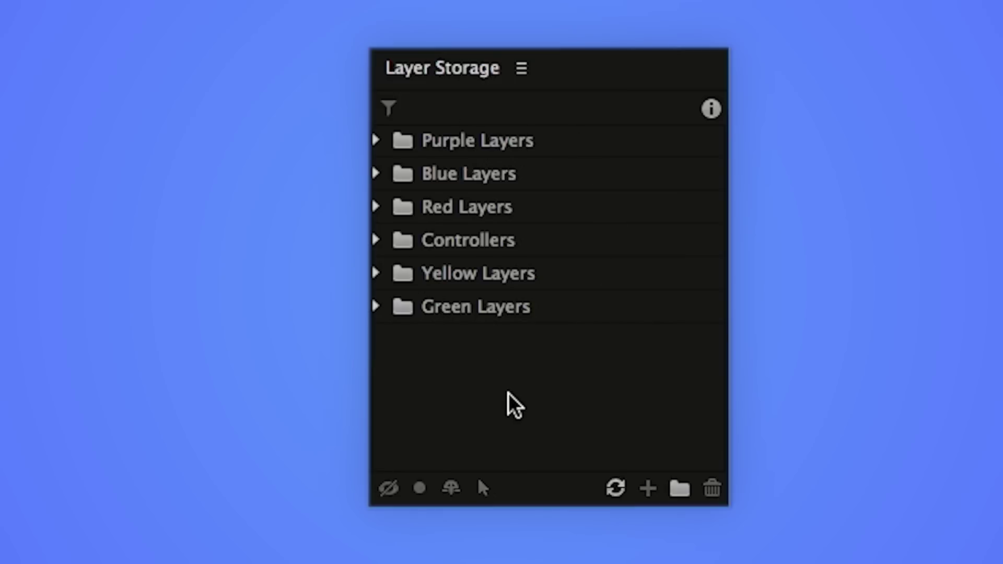
# Step: Expand the Purple Layers group to view its stored layers and collapse it again
pyautogui.click(377, 141)
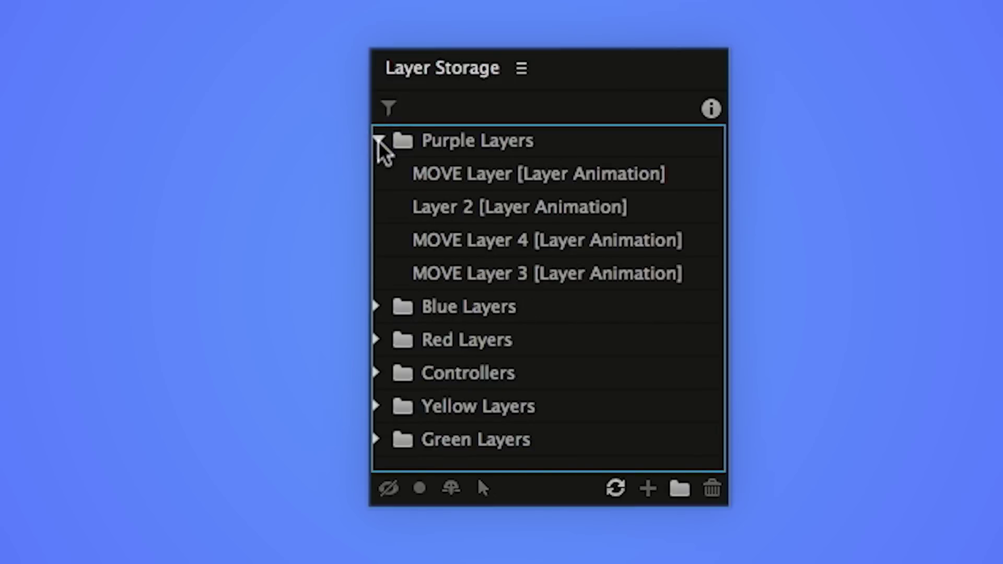
pyautogui.click(379, 141)
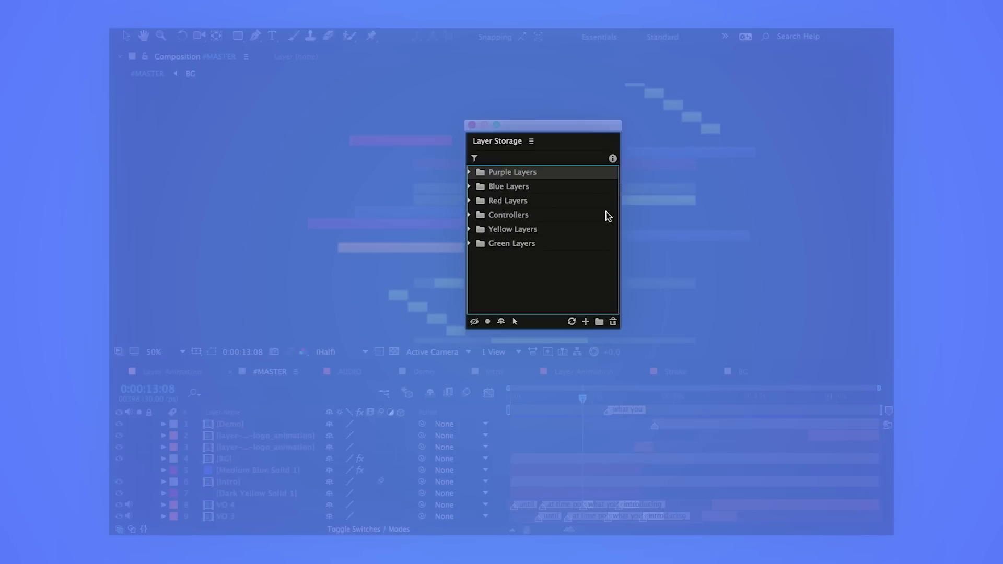
# Step: Open the Layer Storage information window, move it up beside the panel to view its update and help options, and close it
pyautogui.click(613, 159)
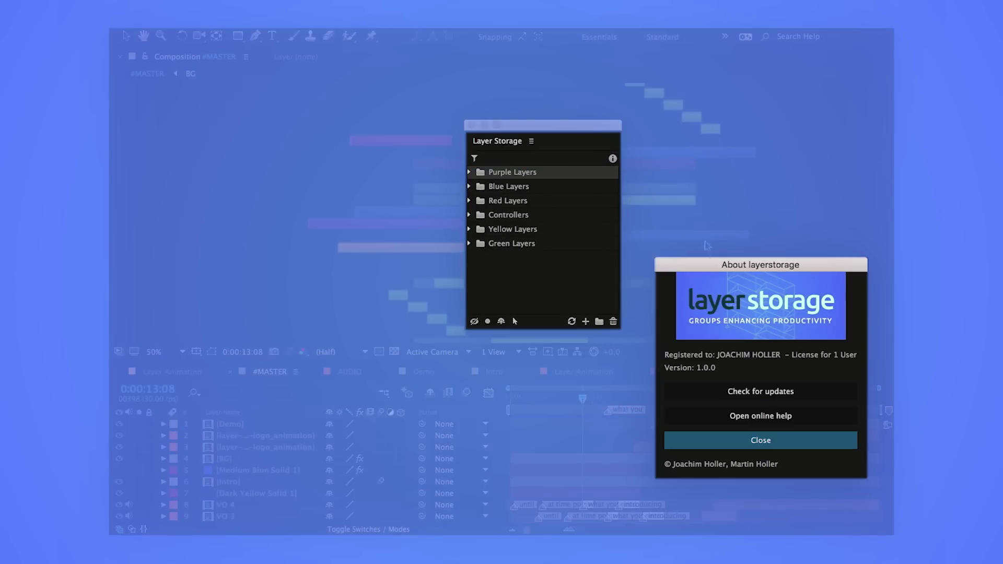
pyautogui.moveTo(716, 261); pyautogui.dragTo(714, 138)
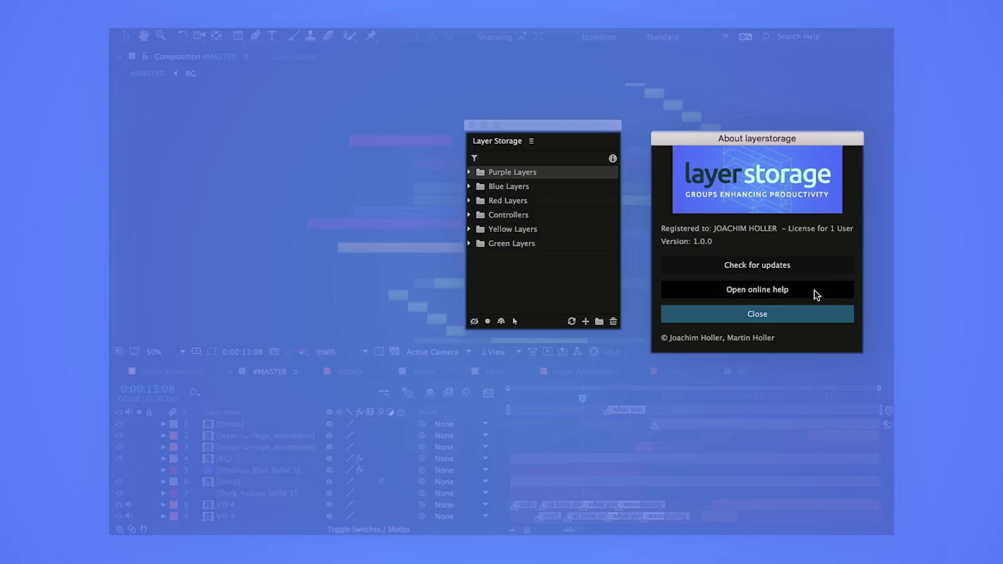
pyautogui.click(816, 318)
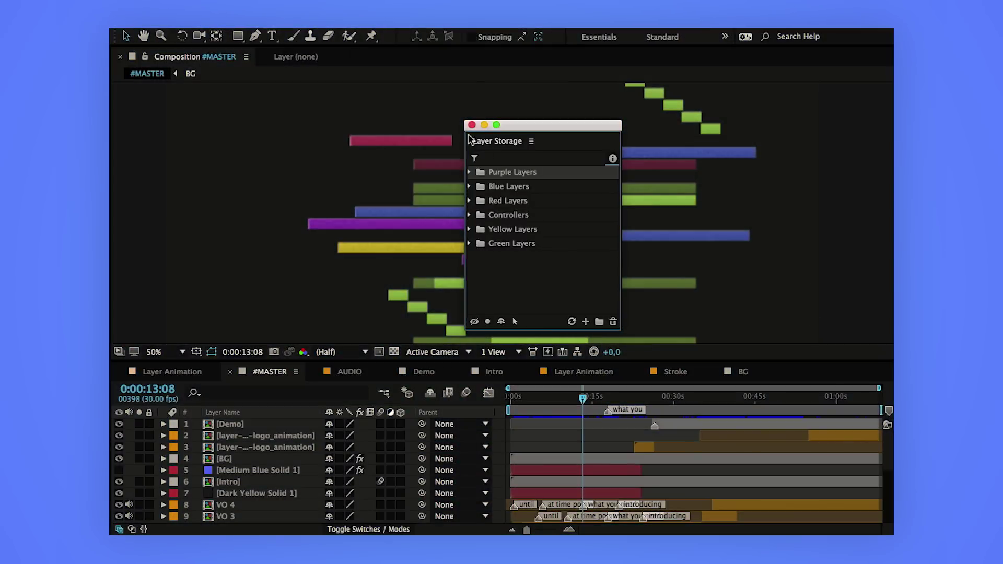
# Step: Dock the floating Layer Storage panel beside the timeline and narrow it to give the timeline more room
pyautogui.moveTo(472, 142); pyautogui.dragTo(134, 429)
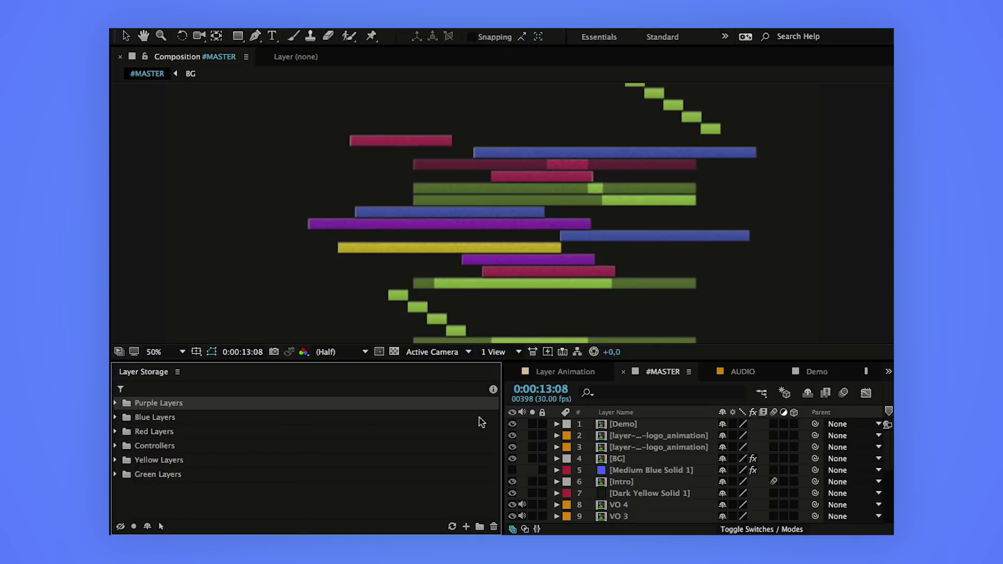
pyautogui.moveTo(503, 415); pyautogui.dragTo(261, 427)
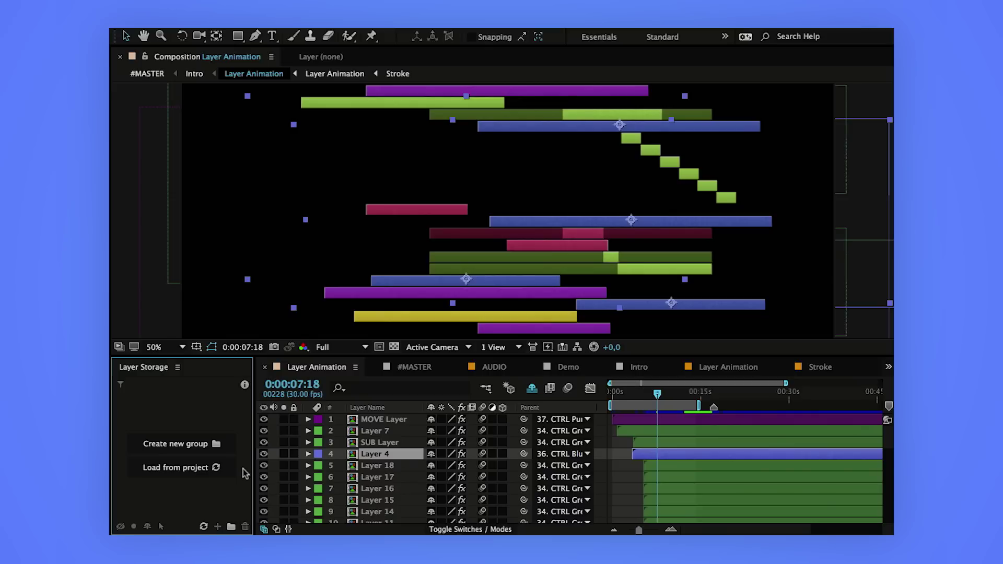
# Step: Deselect all layers and create a new layer group named My Group
pyautogui.click(269, 469)
pyautogui.click(202, 443)
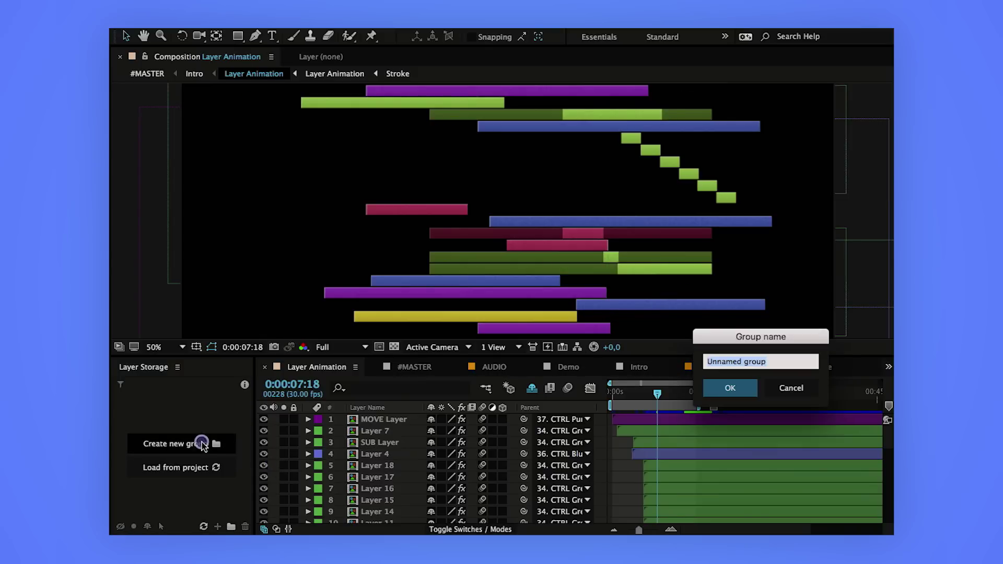
pyautogui.write('My Group')
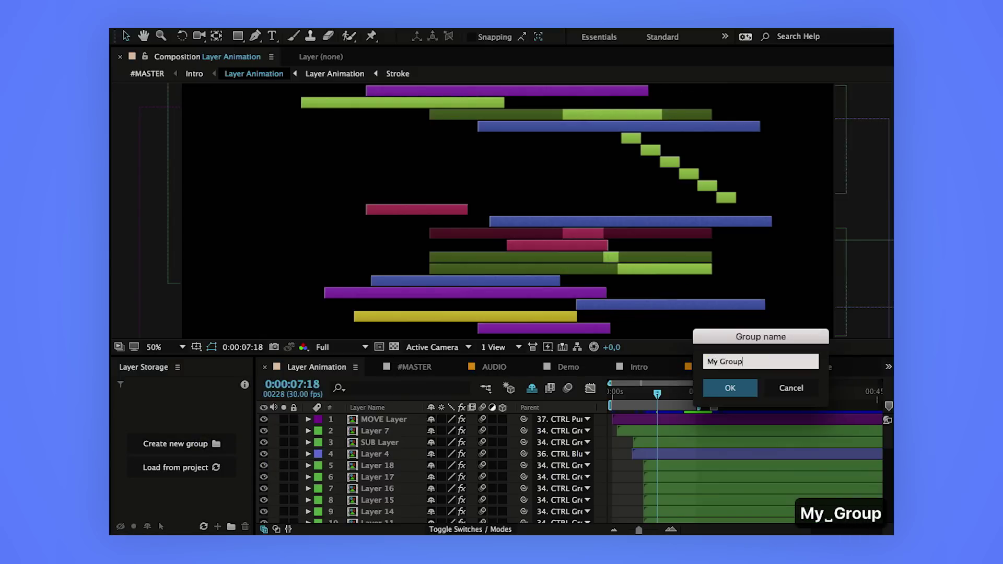
pyautogui.press('Return')
# Step: Add the blue layers Layer 4, Layer 6, Layer 10 and Layer 8 to My Group and collapse the group
pyautogui.click(395, 455)
pyautogui.scroll(-2, 392, 459)
pyautogui.keyDown('super'); pyautogui.click(379, 501); pyautogui.keyUp('super')
pyautogui.scroll(-3, 380, 499)
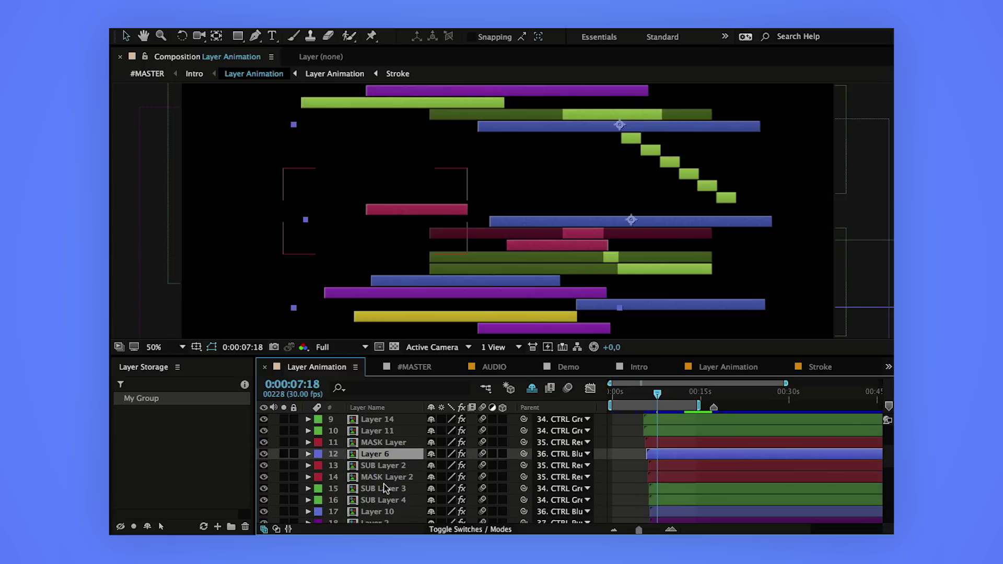
pyautogui.keyDown('super'); pyautogui.click(379, 488); pyautogui.keyUp('super')
pyautogui.keyDown('super'); pyautogui.click(380, 511); pyautogui.keyUp('super')
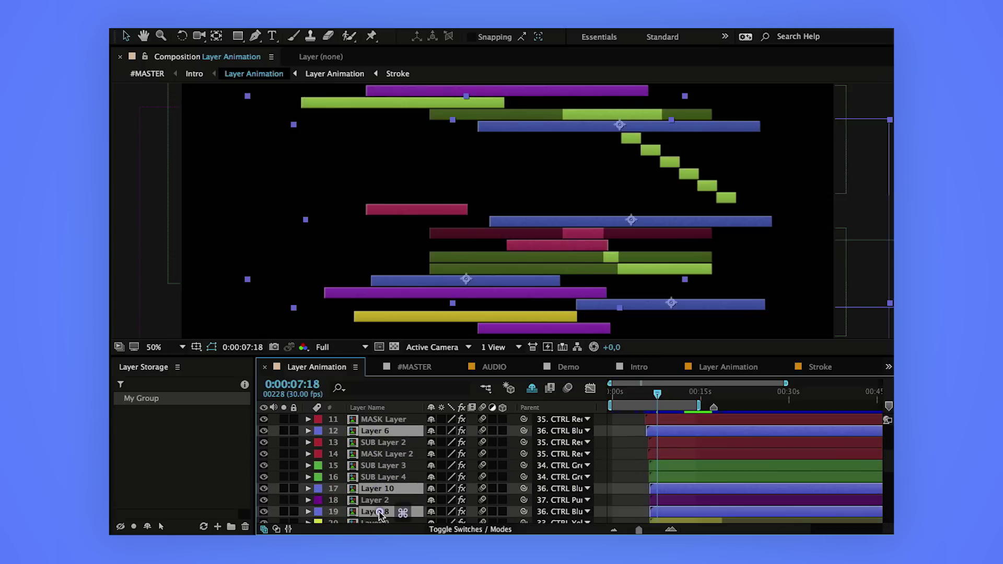
pyautogui.click(218, 526)
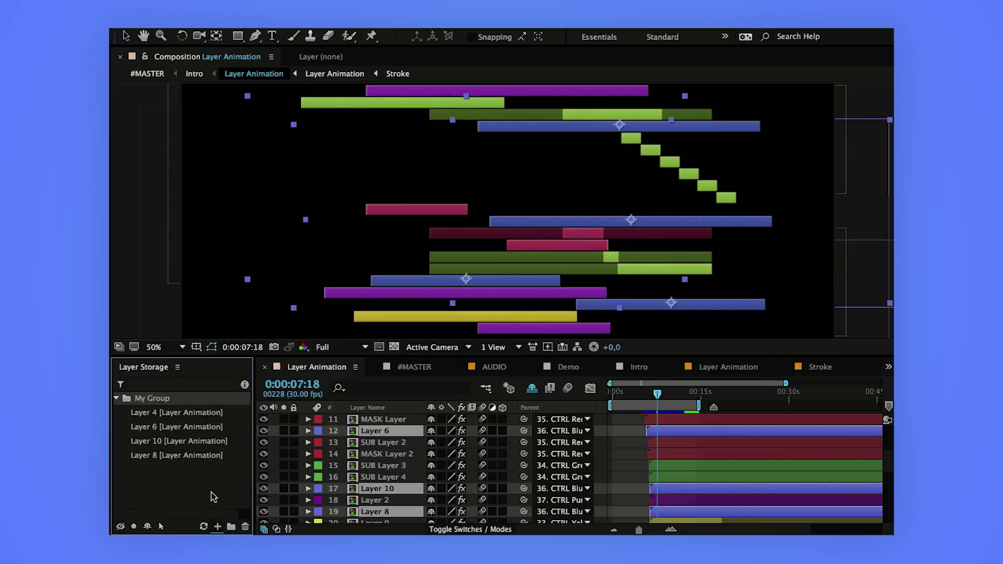
pyautogui.click(115, 398)
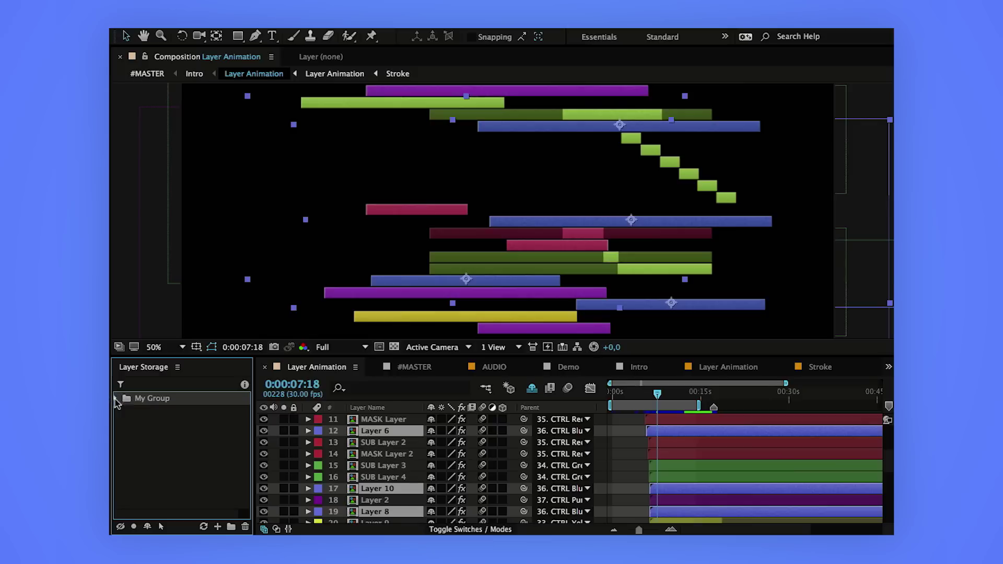
# Step: Deselect the timeline layers, solo all layers of My Group and turn soloing off again
pyautogui.click(634, 456)
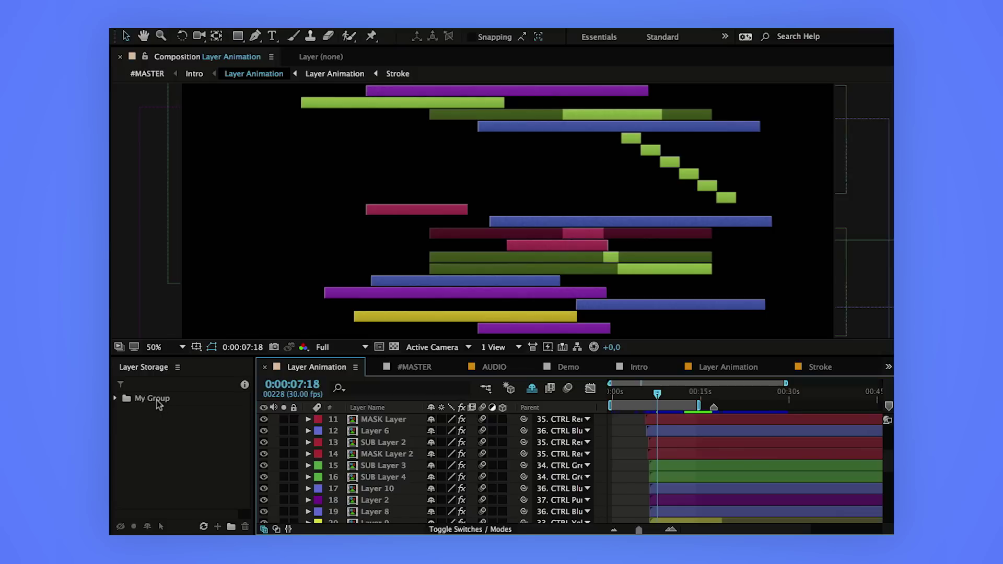
pyautogui.click(158, 401)
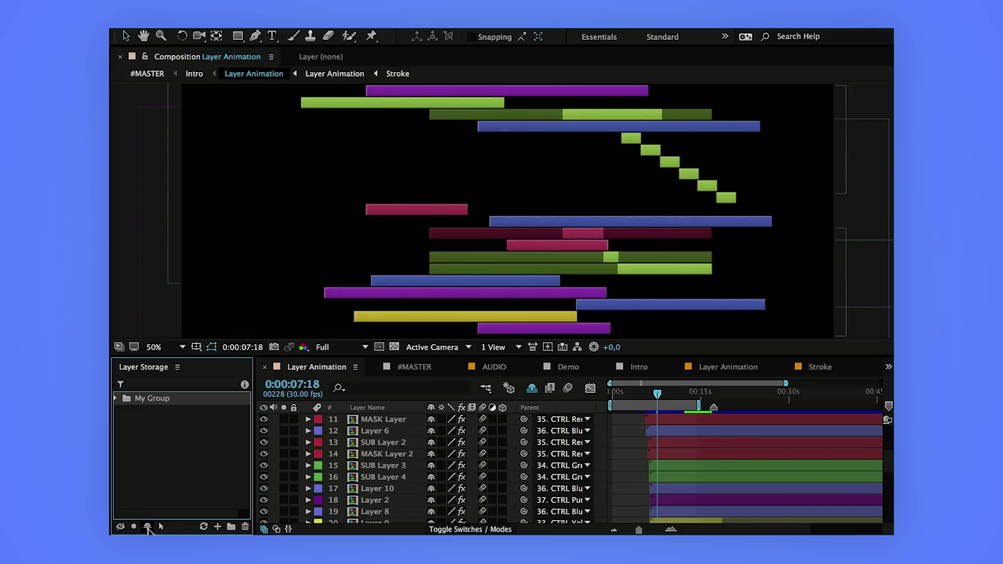
pyautogui.click(134, 527)
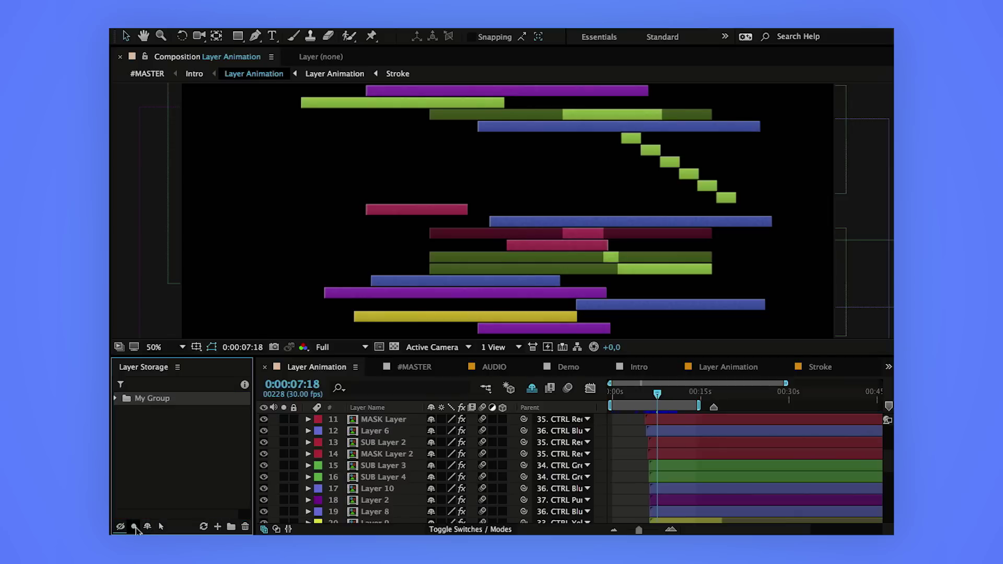
pyautogui.click(134, 527)
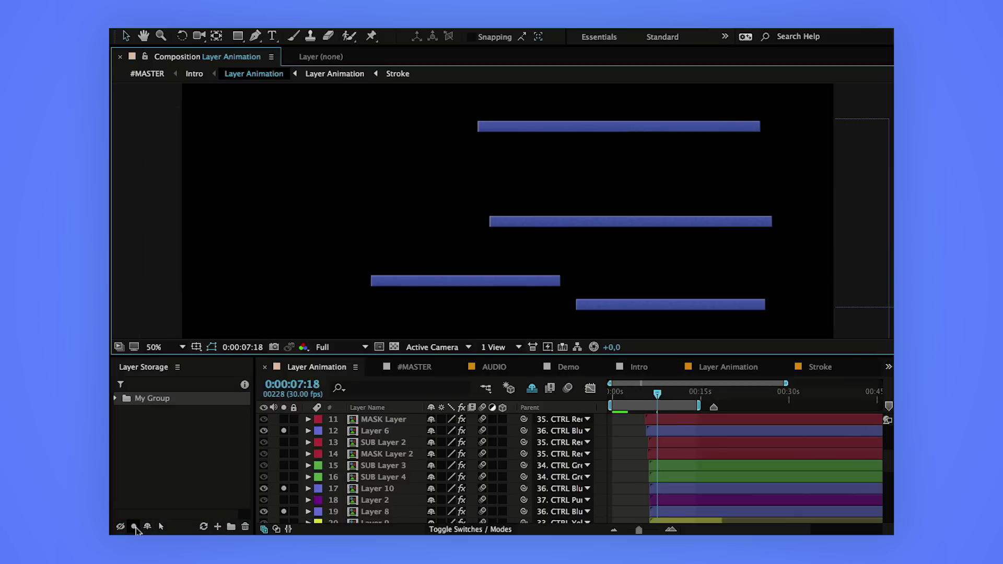
pyautogui.click(134, 527)
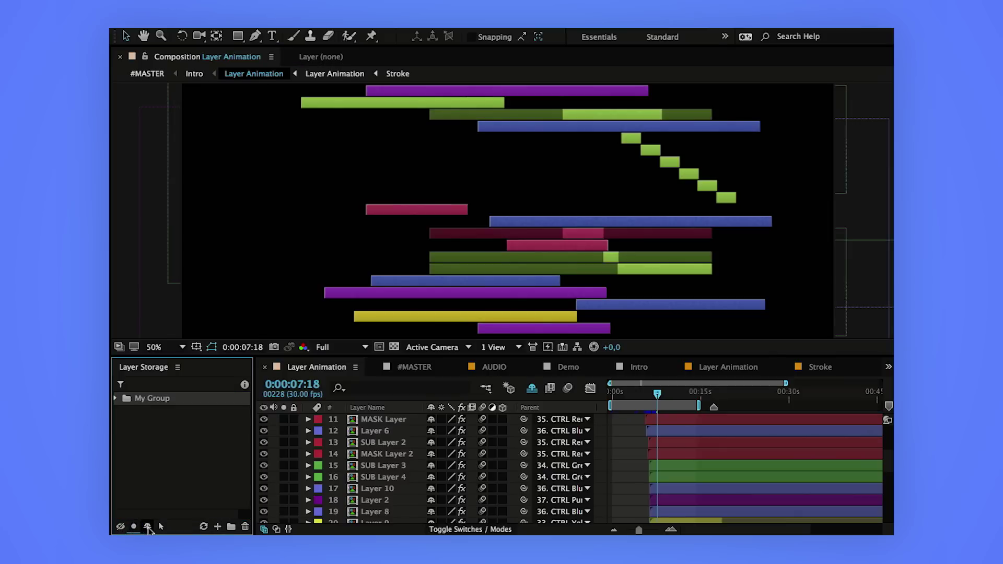
# Step: Toggle the shy state and the visibility of My Group's layers, restoring each one
pyautogui.click(148, 527)
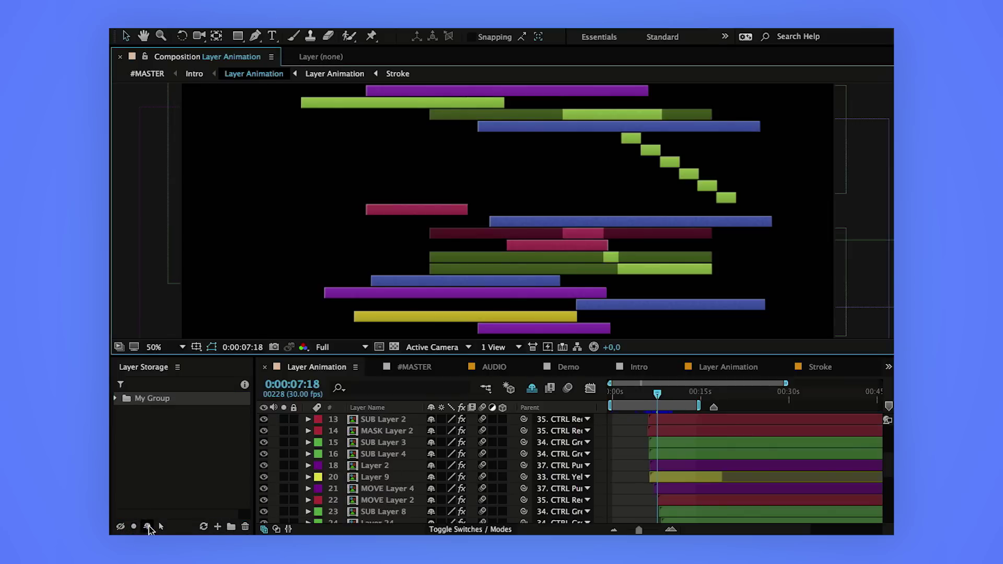
pyautogui.click(148, 528)
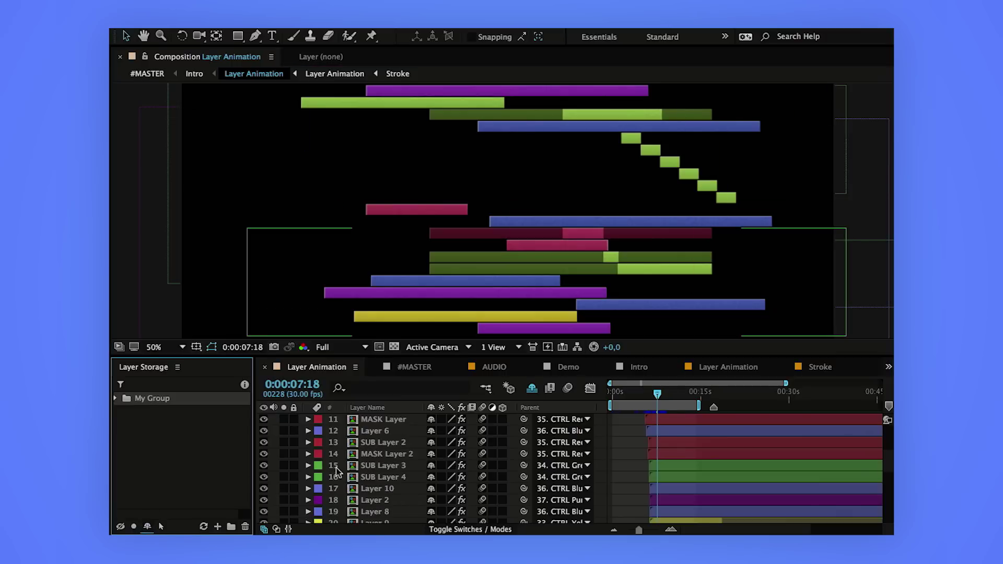
pyautogui.click(120, 527)
pyautogui.click(119, 527)
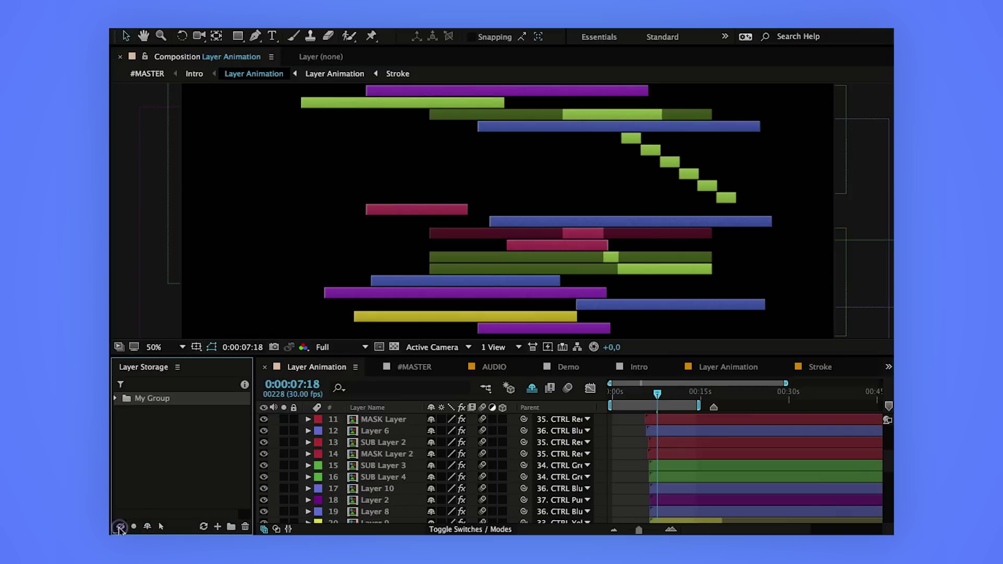
# Step: Select My Group's layers in the timeline, switch to the Intro composition, and select the group's layers again from there
pyautogui.click(161, 527)
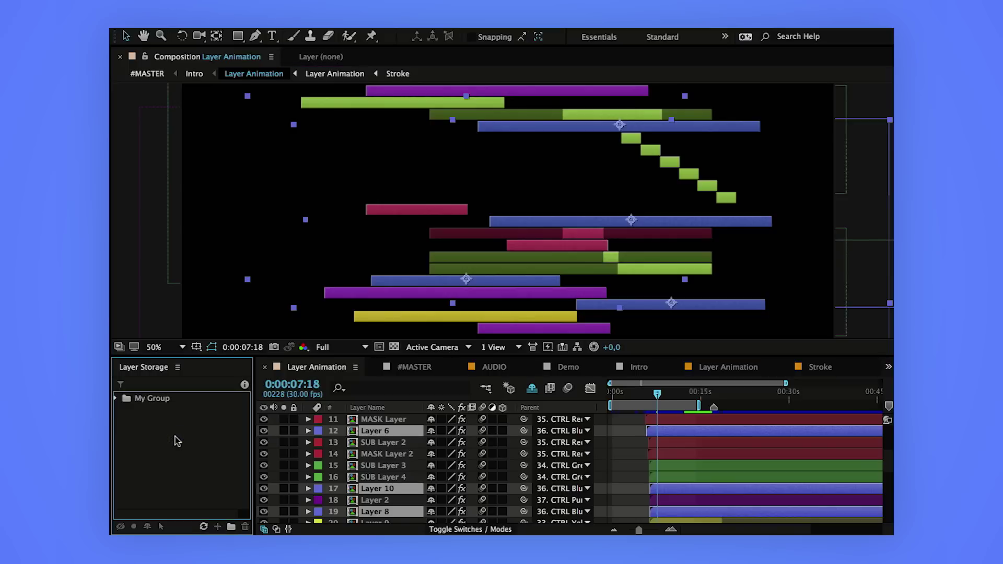
pyautogui.press('Tab')
pyautogui.click(149, 439)
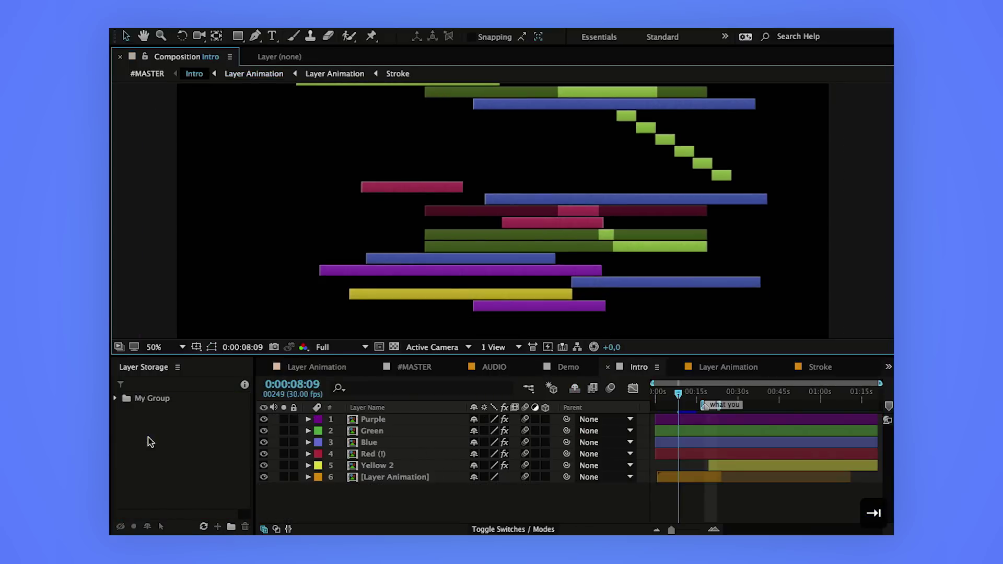
pyautogui.click(152, 401)
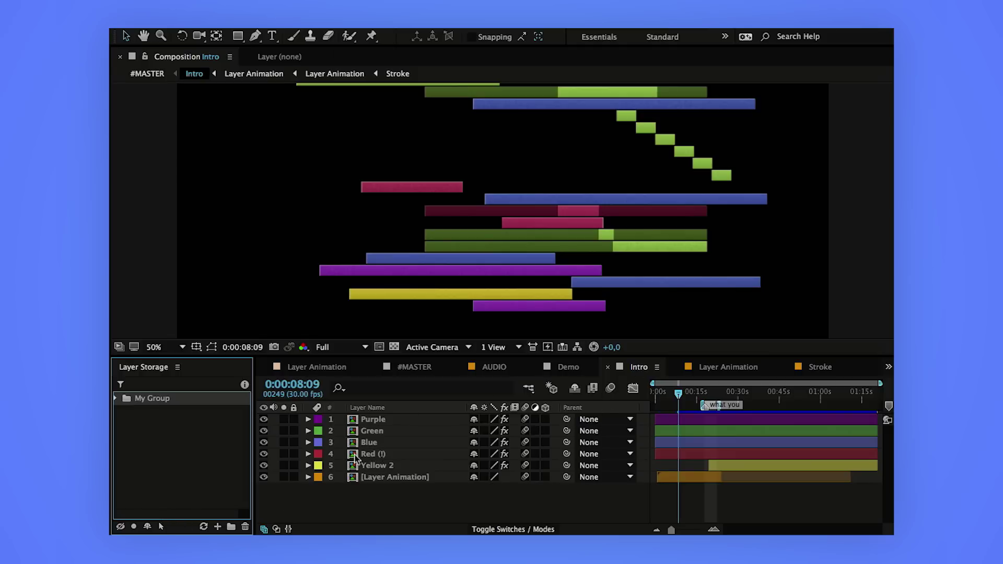
pyautogui.click(163, 526)
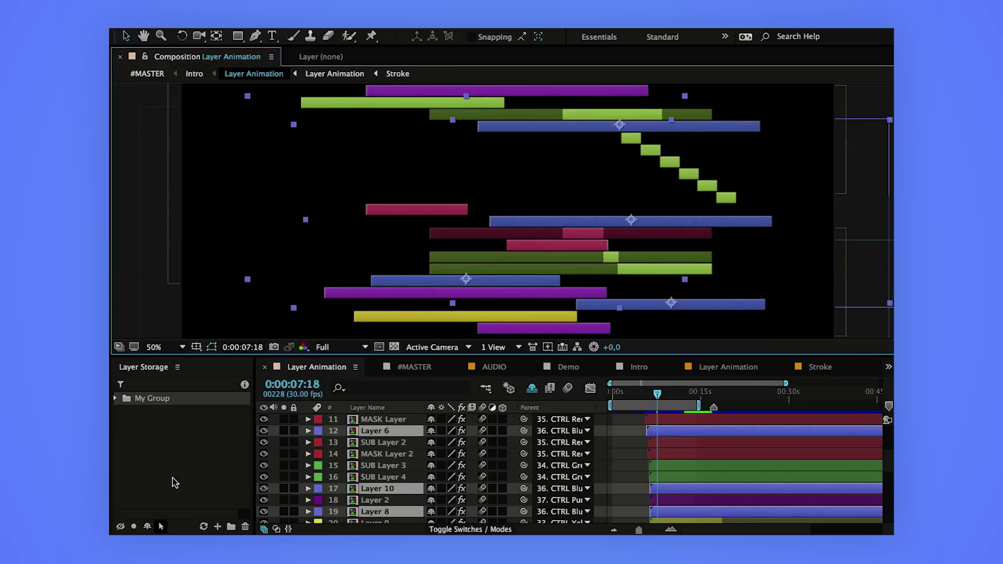
# Step: Rename My Group to Blue Layers
pyautogui.doubleClick(150, 399)
pyautogui.press('Return')
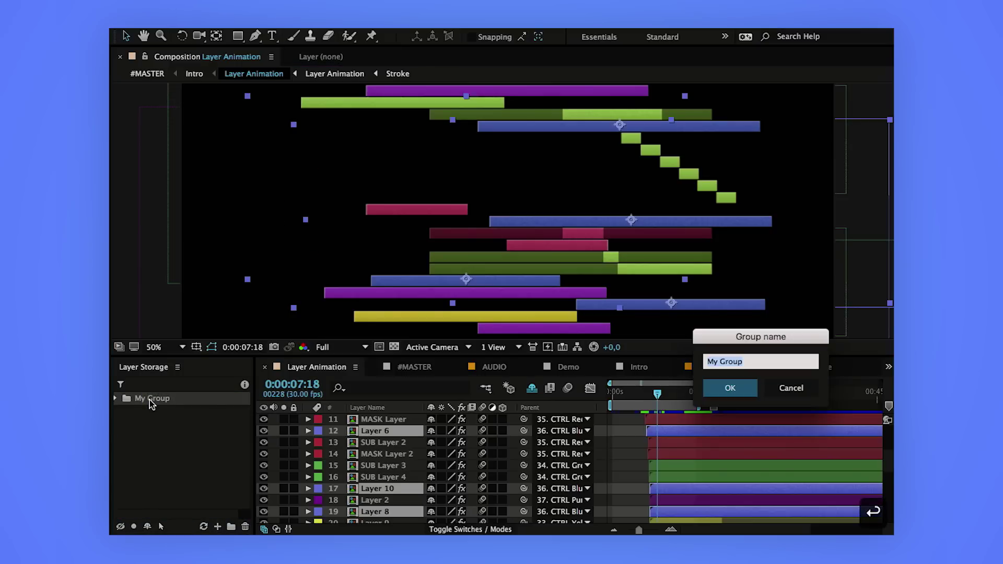
pyautogui.write('Blu')
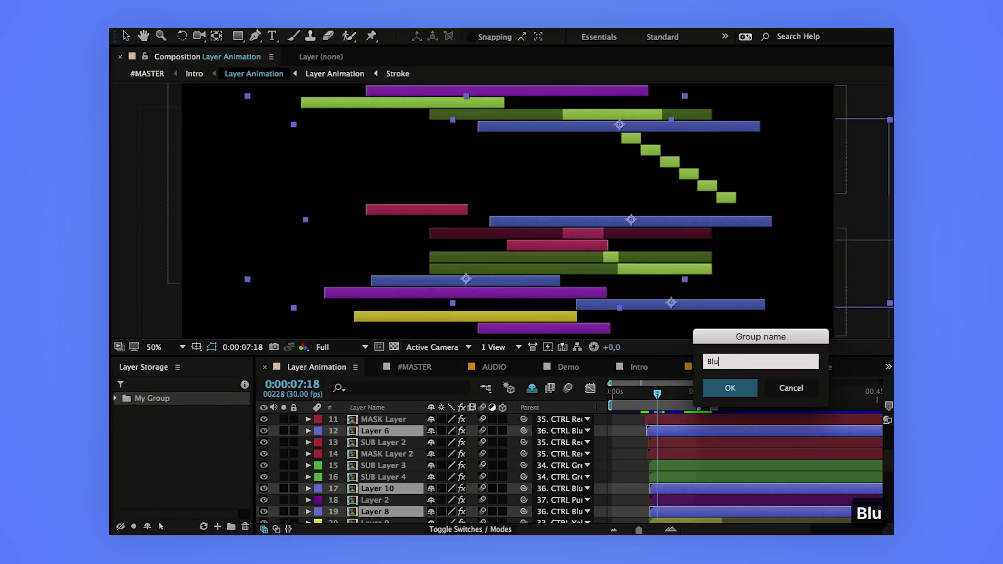
pyautogui.write('e Layers')
pyautogui.press('Return')
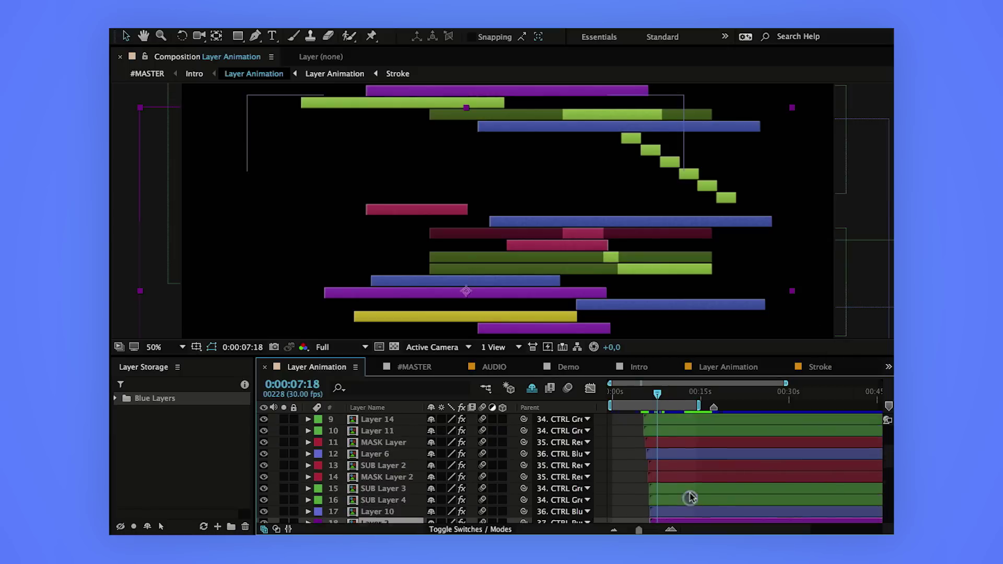
# Step: Create a group named Purple Layers from the purple layers Layer 2, MOVE Layer, MOVE Layer 4 and MOVE Layer 3, and collapse it
pyautogui.keyDown('super'); pyautogui.click(693, 422); pyautogui.keyUp('super')
pyautogui.scroll(-7, 693, 422)
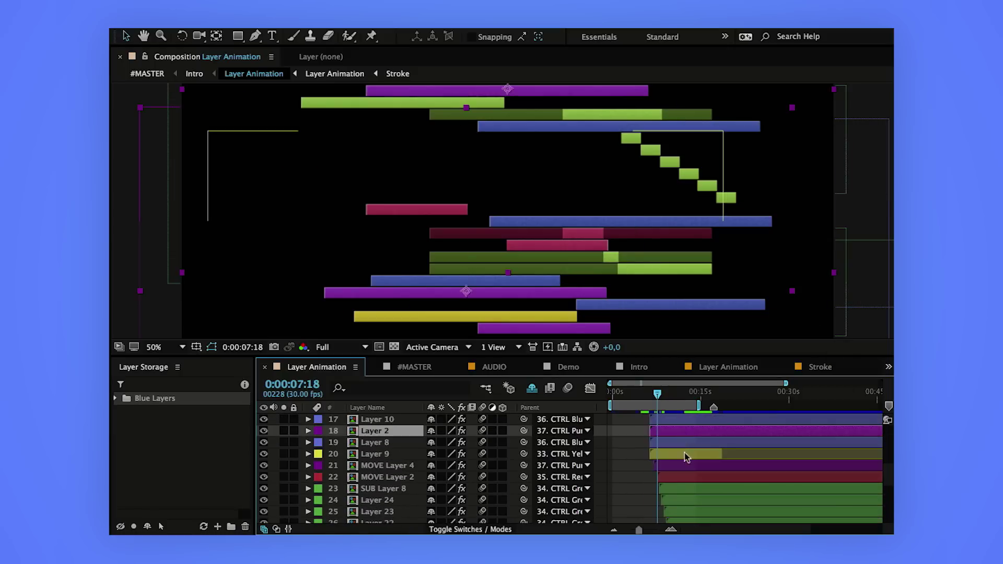
pyautogui.keyDown('super'); pyautogui.click(696, 470); pyautogui.keyUp('super')
pyautogui.keyDown('super'); pyautogui.click(677, 488); pyautogui.keyUp('super')
pyautogui.scroll(7, 678, 488)
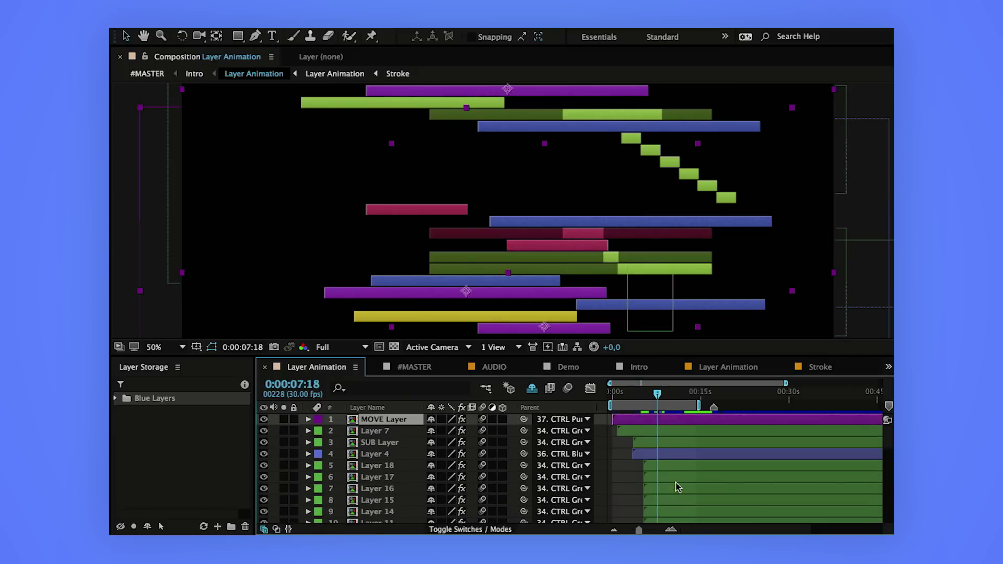
pyautogui.click(219, 527)
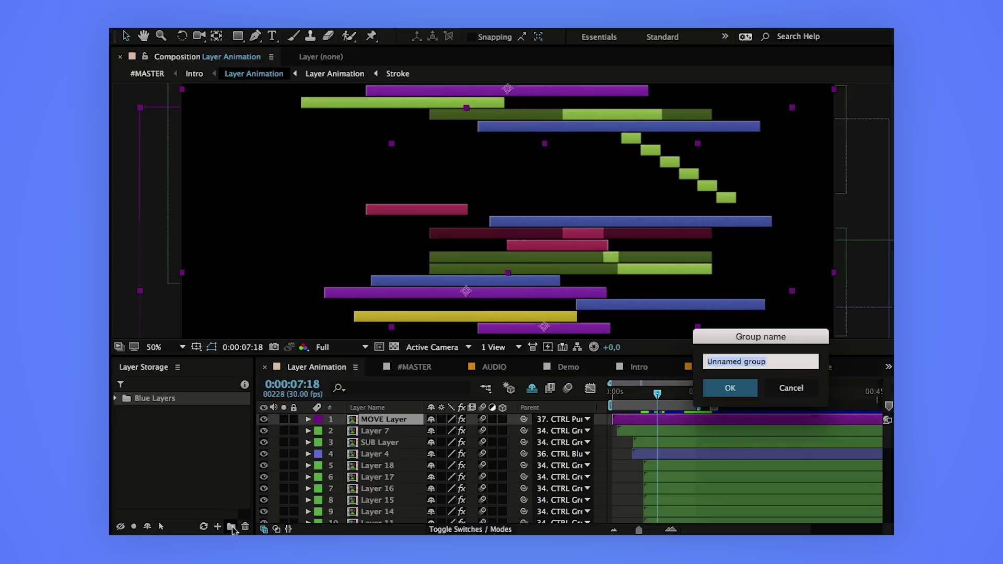
pyautogui.write('Purple ')
pyautogui.write('Ka')
pyautogui.press('BackSpace')
pyautogui.press('BackSpace')
pyautogui.write('Layers')
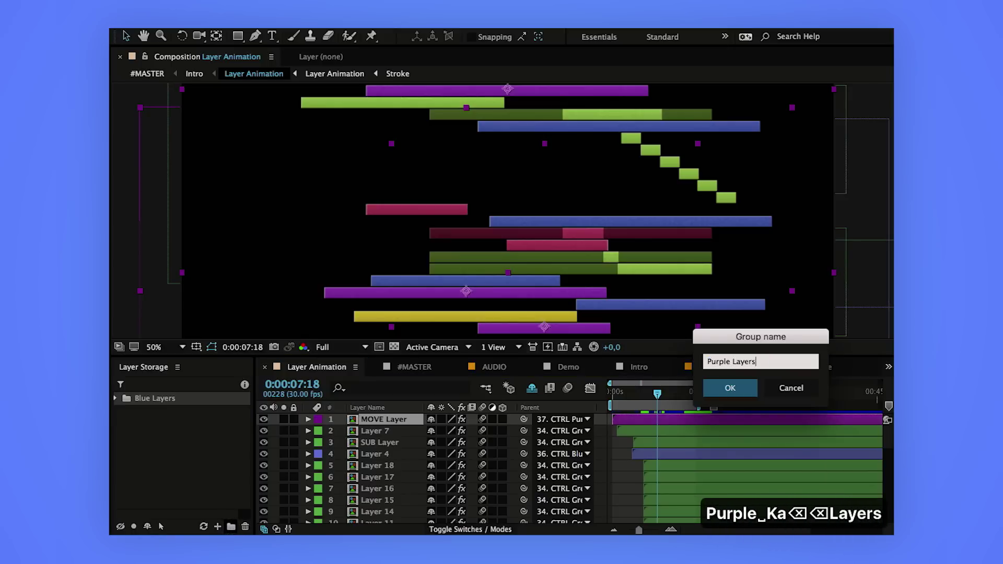
pyautogui.press('Return')
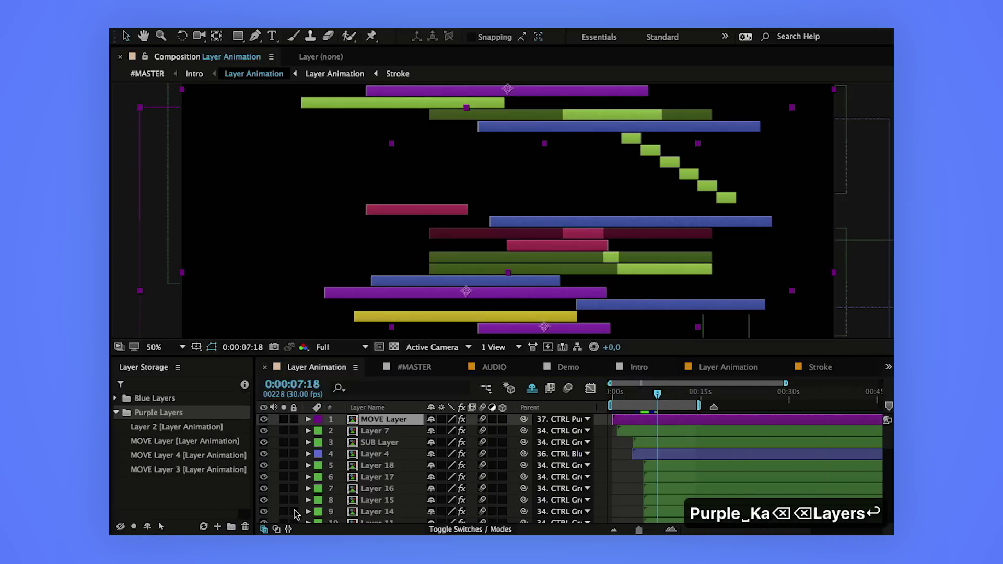
pyautogui.click(117, 413)
# Step: Hide all layers of the Blue Layers group and select the Purple Layers group
pyautogui.click(116, 413)
pyautogui.click(119, 527)
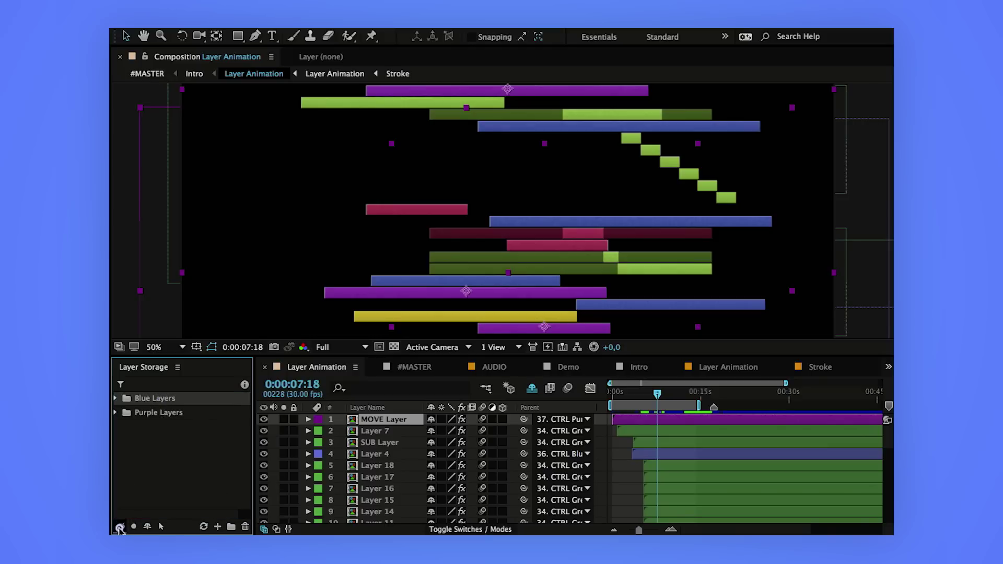
pyautogui.click(145, 413)
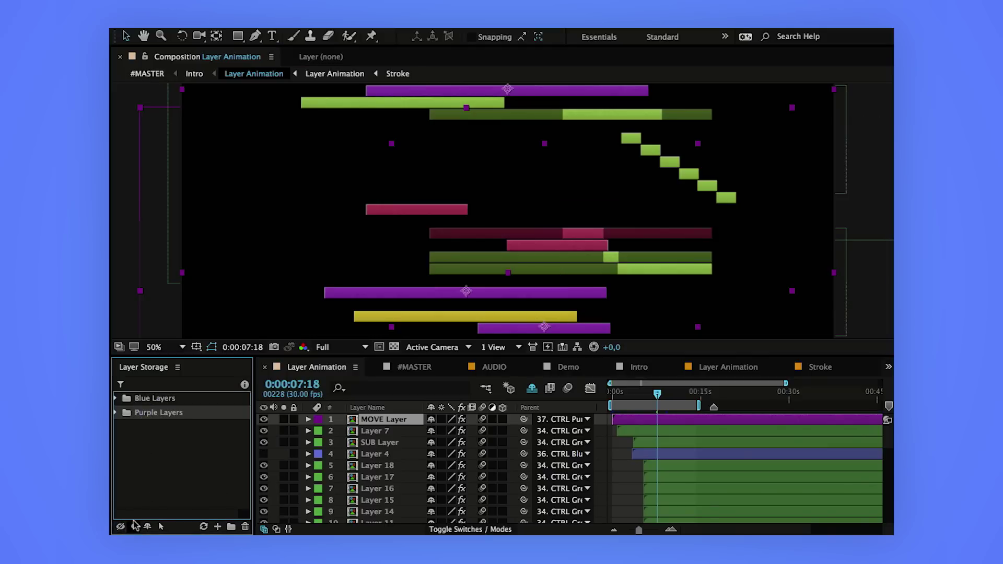
# Step: Solo all layers of the Purple Layers group, and compare the switch states of the Blue Layers and Purple Layers groups
pyautogui.click(134, 527)
pyautogui.click(158, 399)
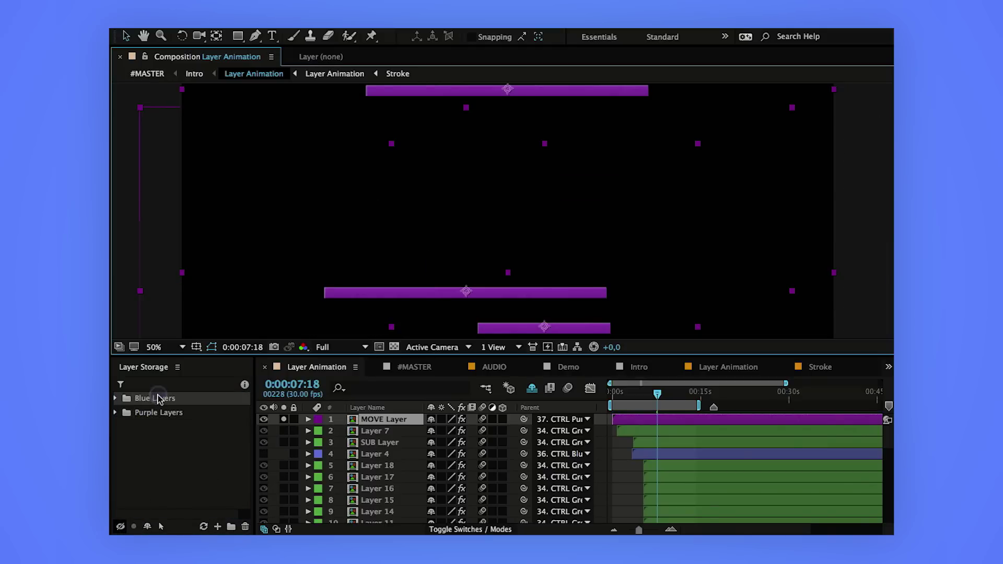
pyautogui.click(159, 414)
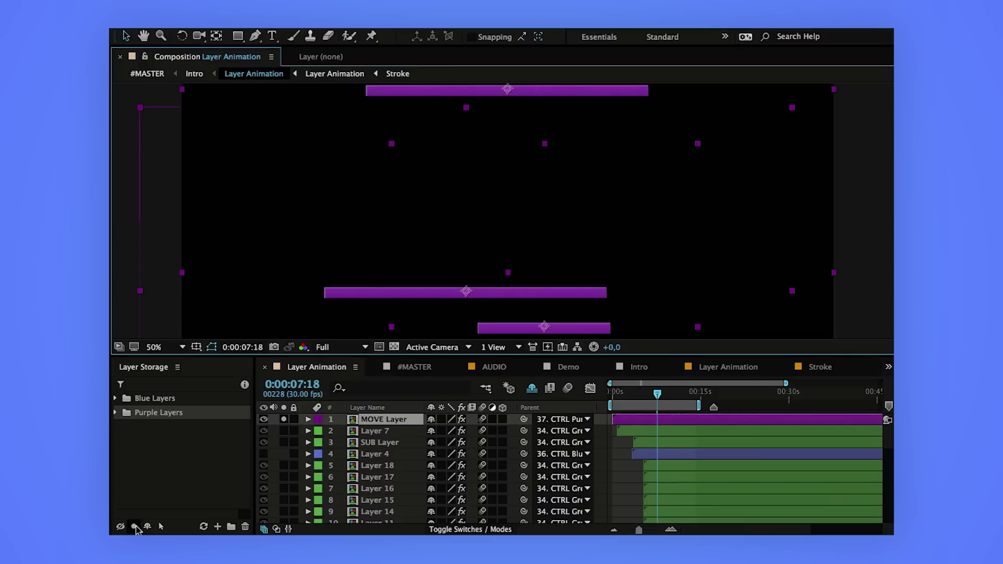
pyautogui.click(152, 398)
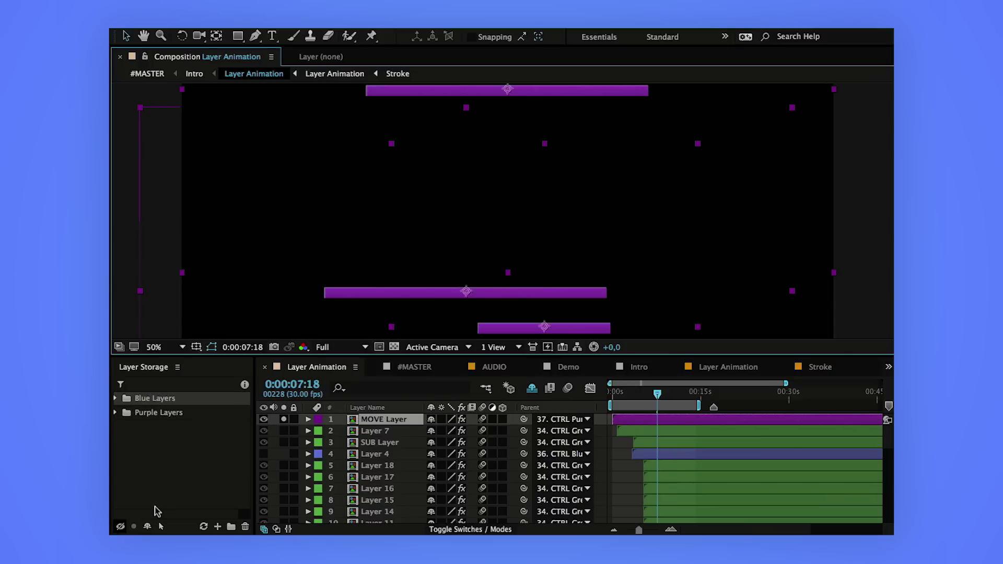
# Step: Turn off solo for MOVE Layer alone in the timeline, and solo the whole Purple Layers group again
pyautogui.click(376, 421)
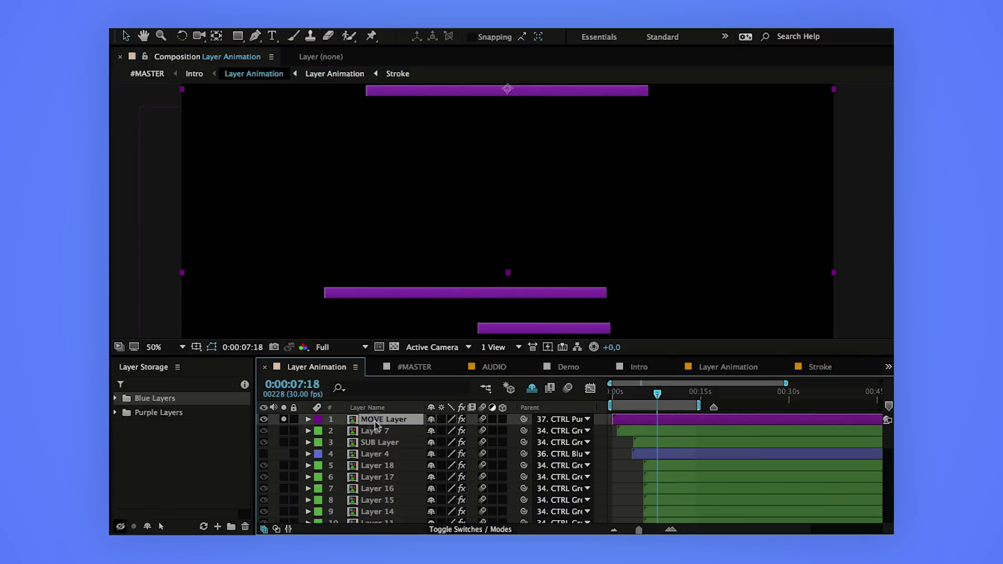
pyautogui.click(284, 419)
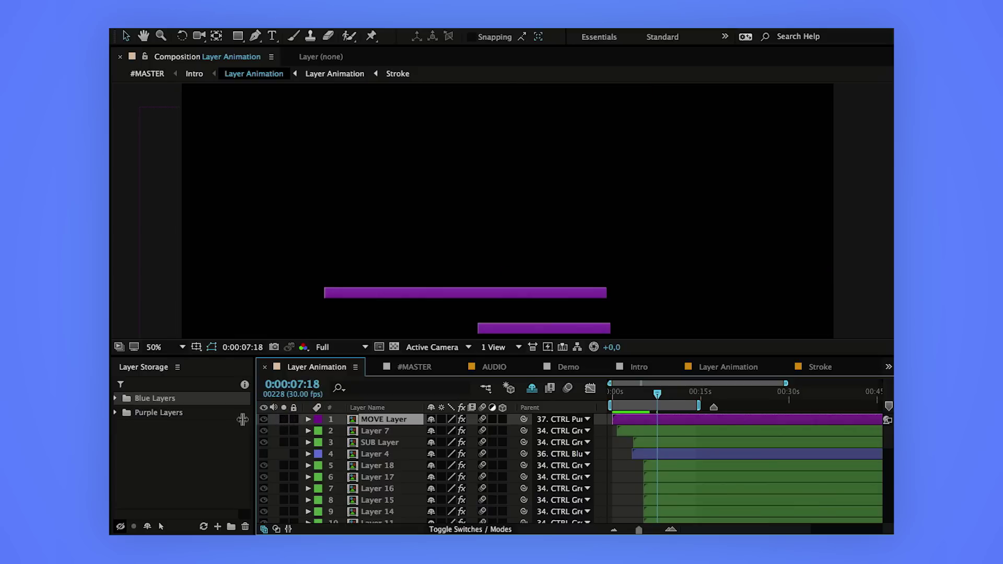
pyautogui.click(168, 413)
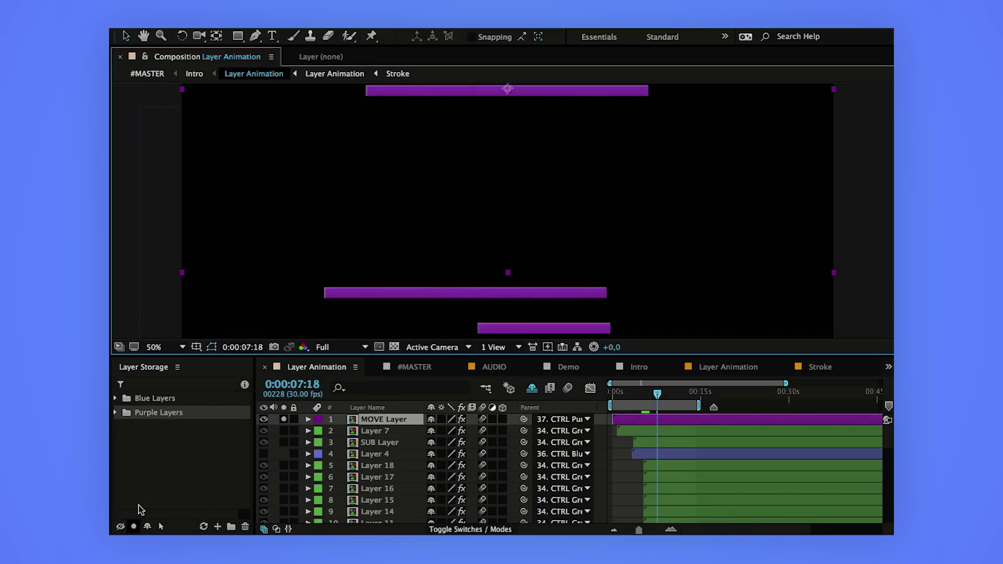
# Step: Filter the timeline to only the Blue Layers group, clear the filter, and do the same for the Purple Layers group
pyautogui.click(141, 399)
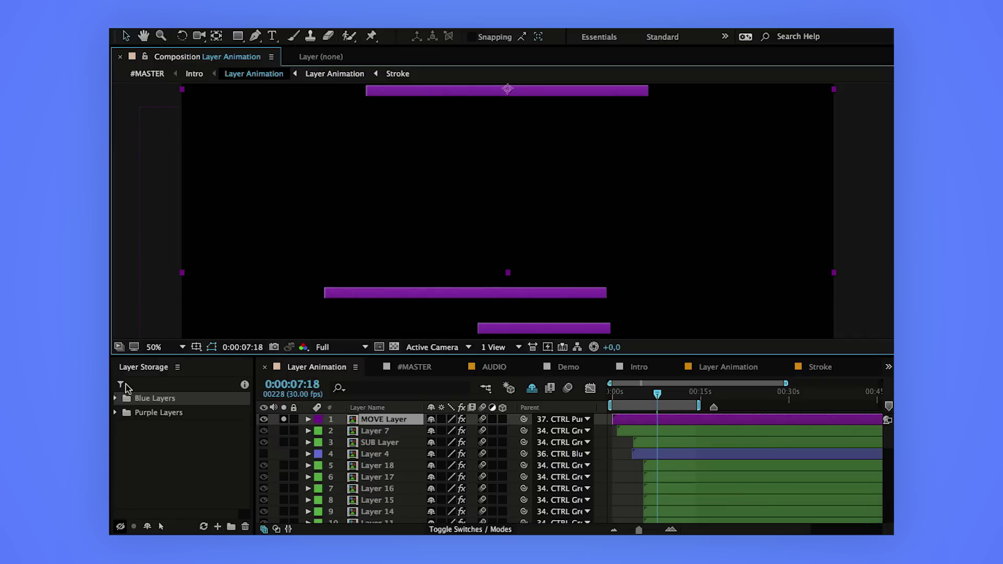
pyautogui.click(120, 387)
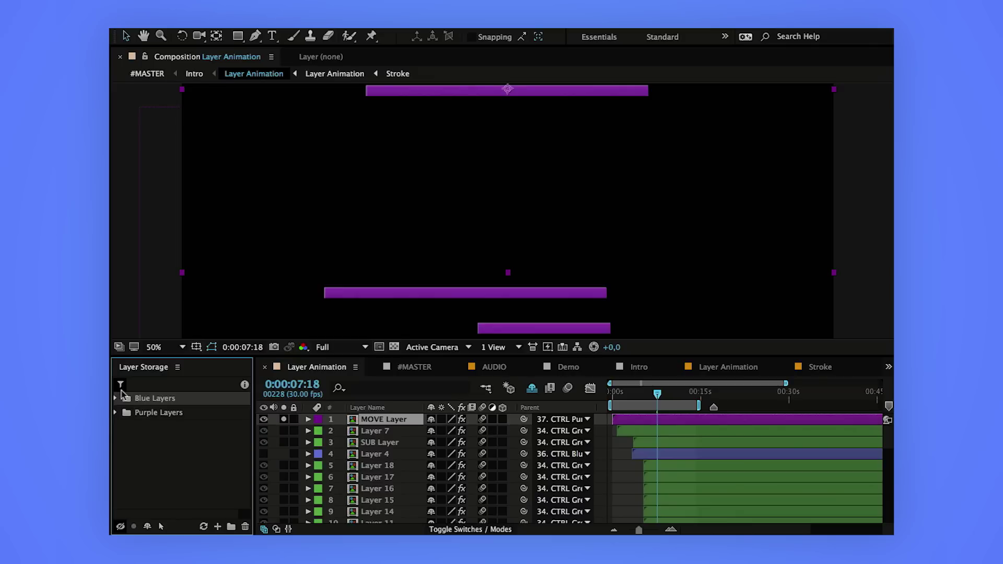
pyautogui.click(121, 385)
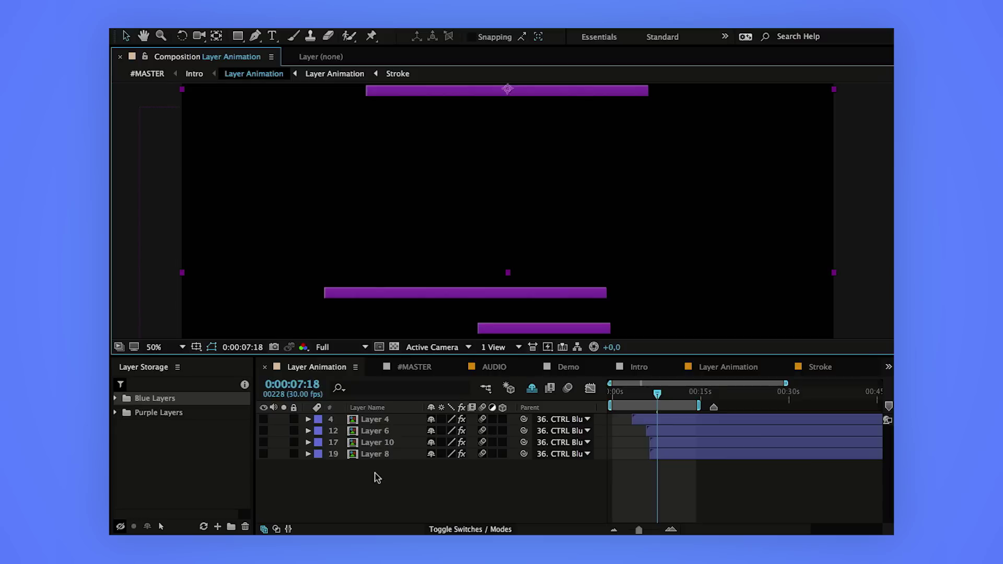
pyautogui.click(123, 386)
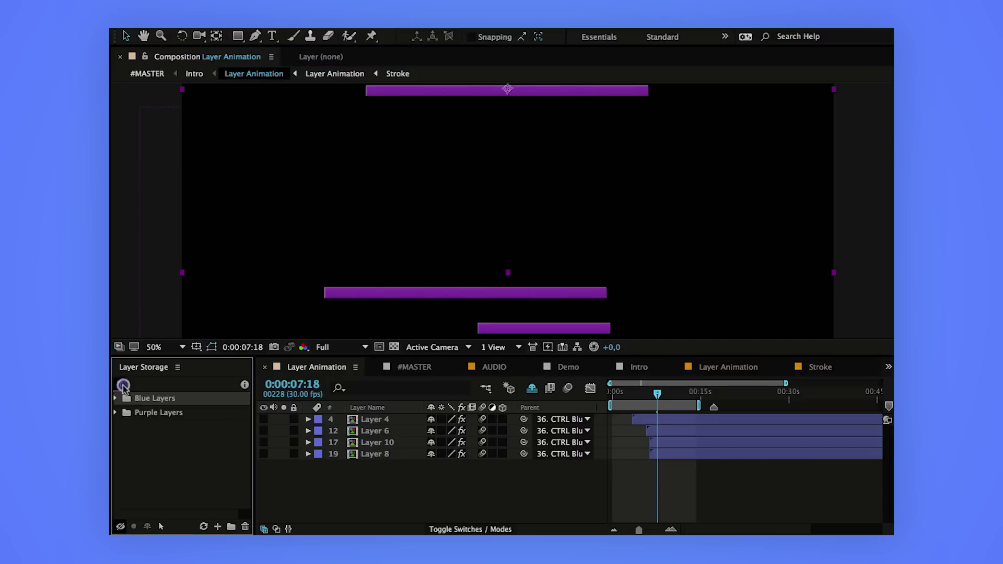
pyautogui.click(179, 412)
pyautogui.click(123, 386)
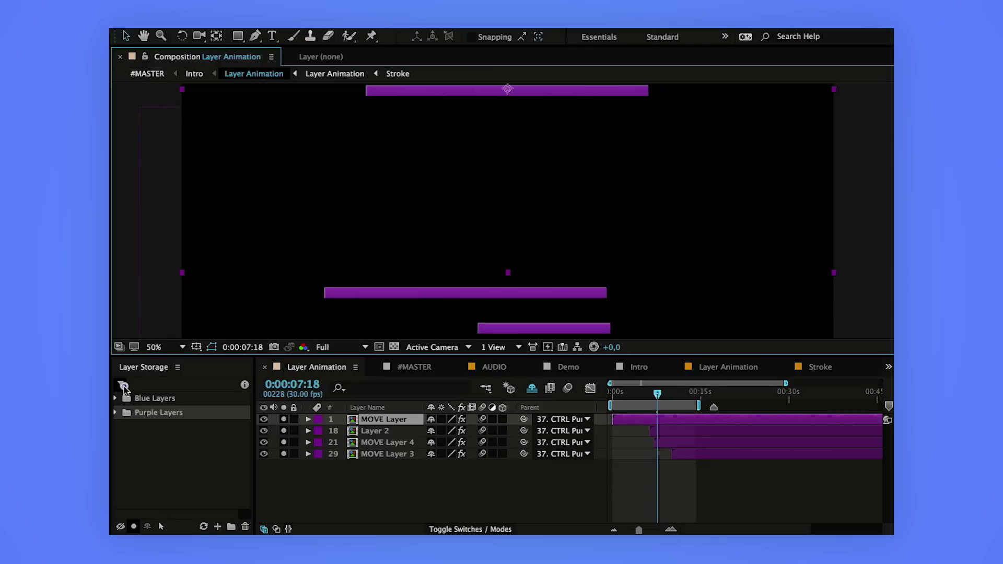
pyautogui.click(122, 385)
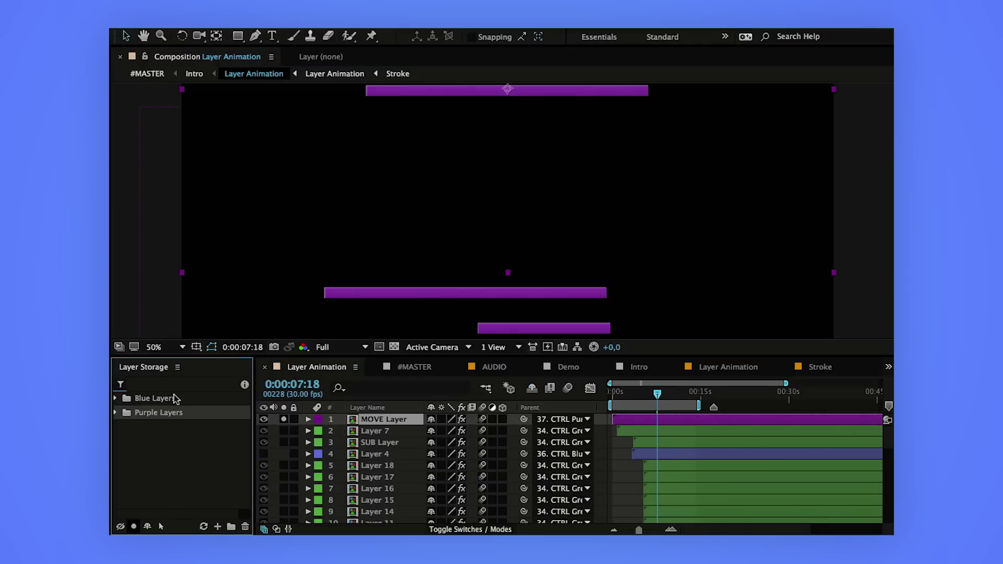
# Step: With the timeline filter enabled, switch between the Blue Layers and Purple Layers groups, and turn the filter off
pyautogui.click(120, 384)
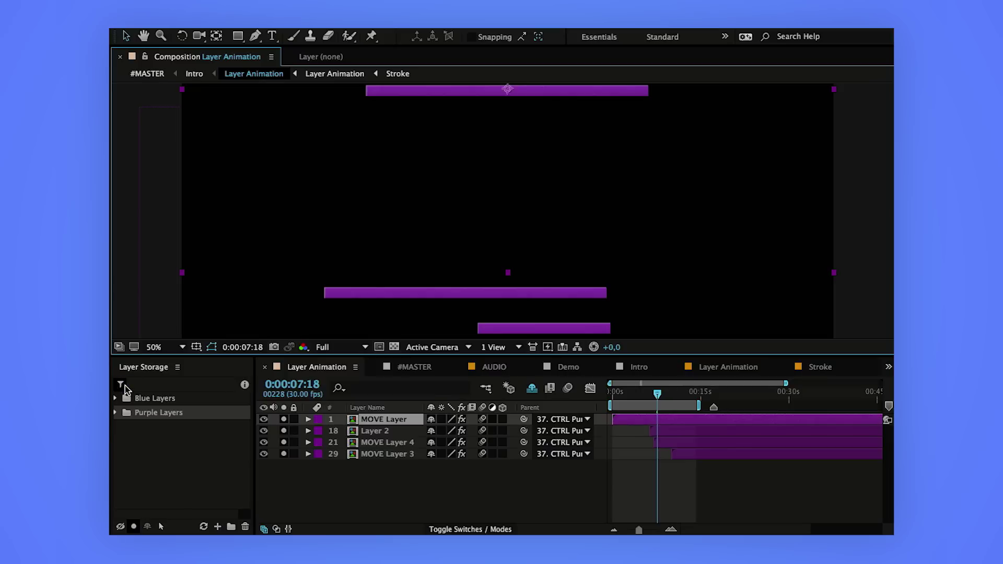
pyautogui.click(165, 399)
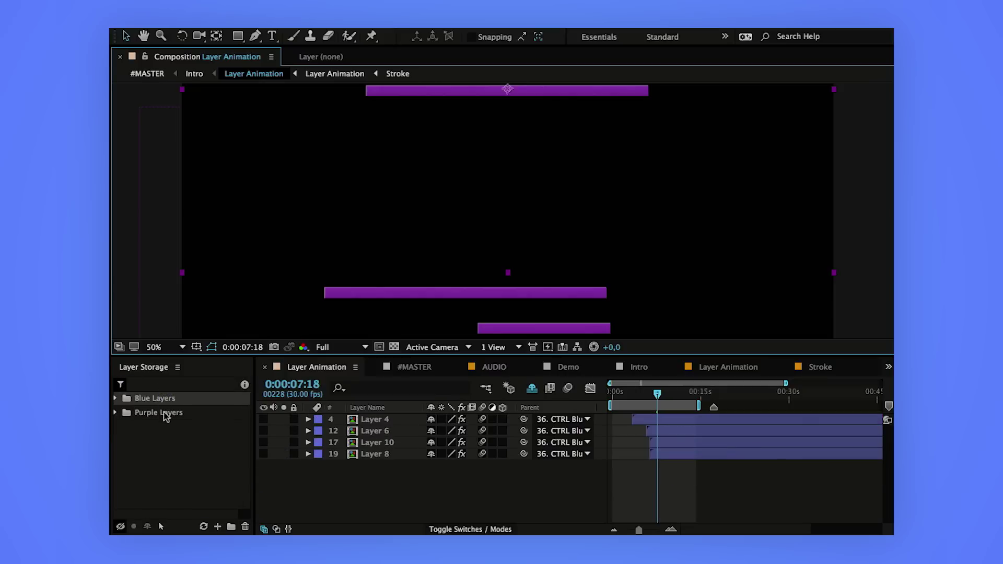
pyautogui.click(164, 414)
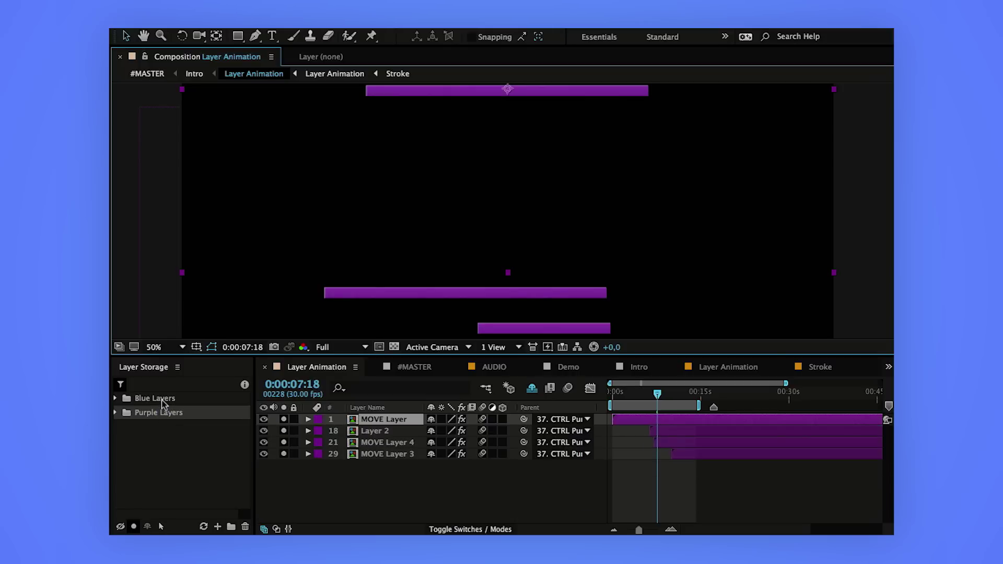
pyautogui.click(121, 385)
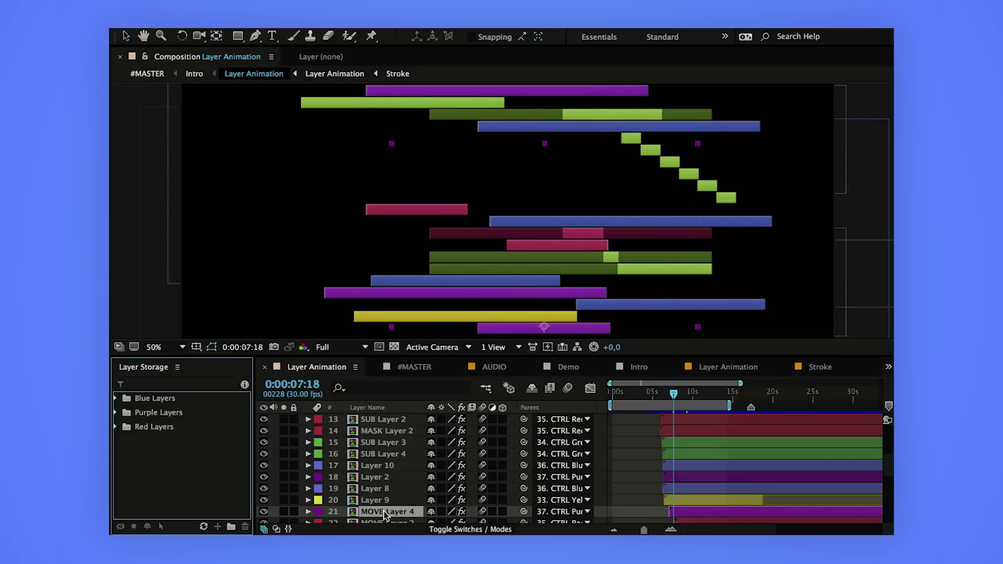
# Step: Create a group named My Group from the yellow Layer 9
pyautogui.click(379, 500)
pyautogui.click(235, 527)
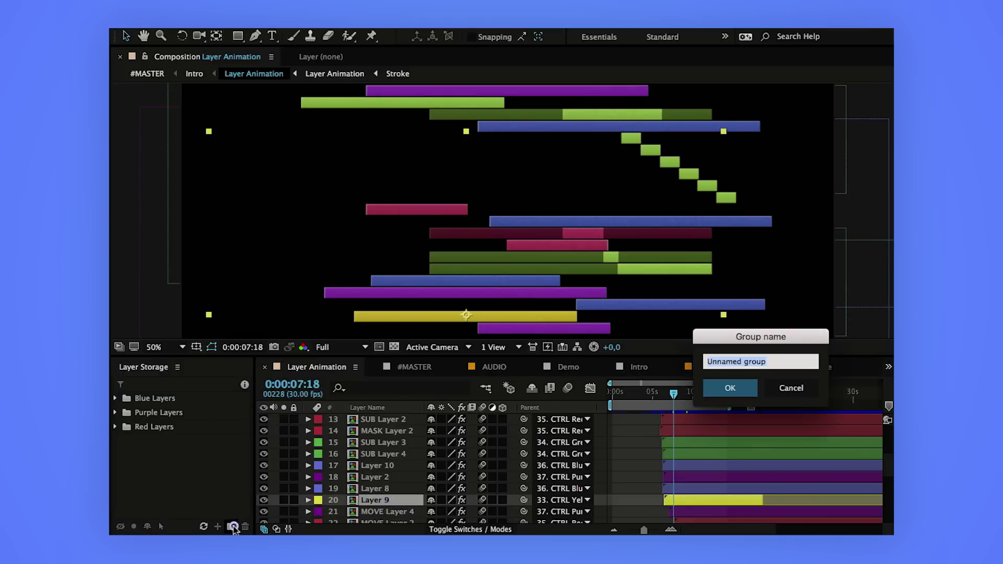
pyautogui.write('My Group')
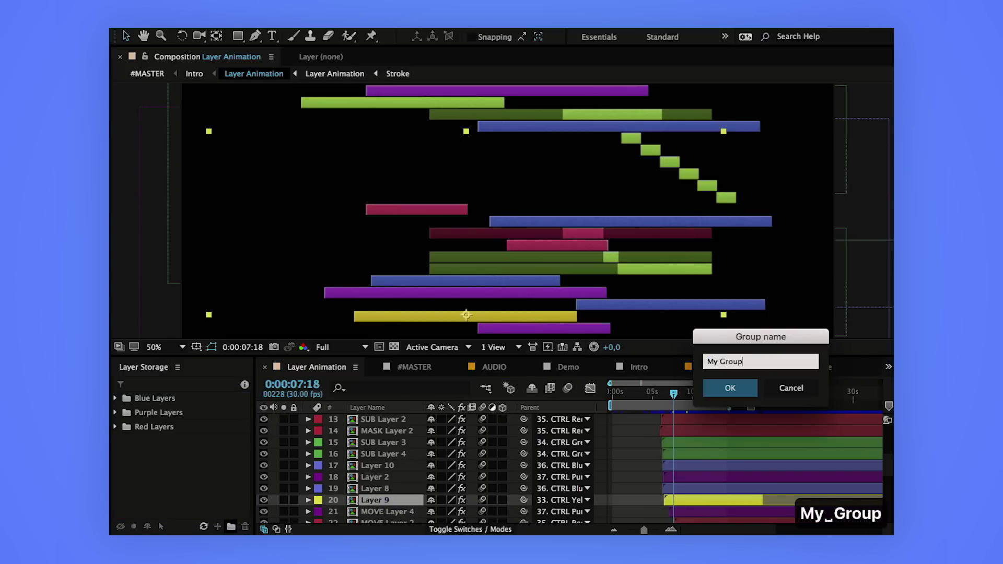
pyautogui.press('Return')
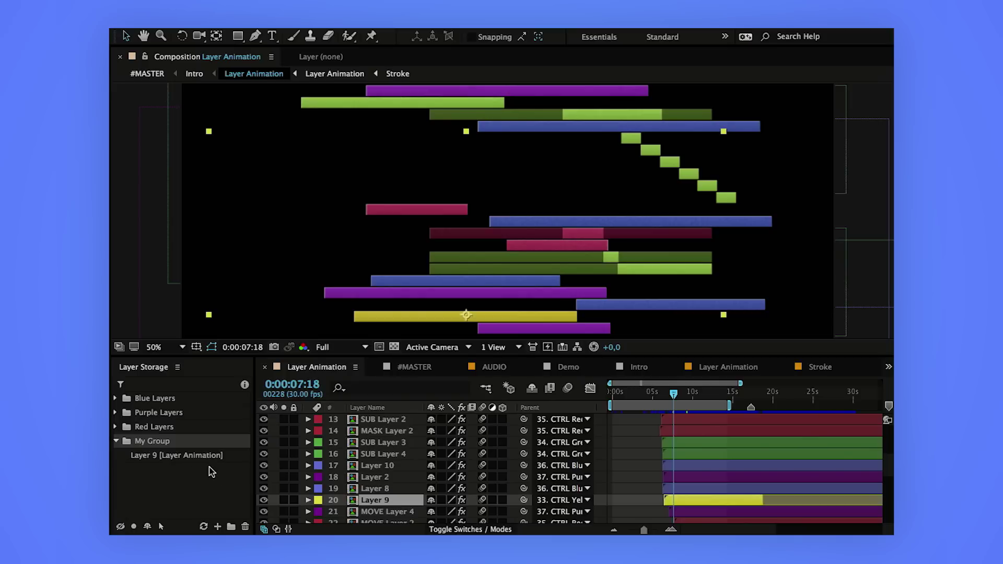
# Step: Add MOVE Layer 4 to My Group and remove it from the group again
pyautogui.click(387, 512)
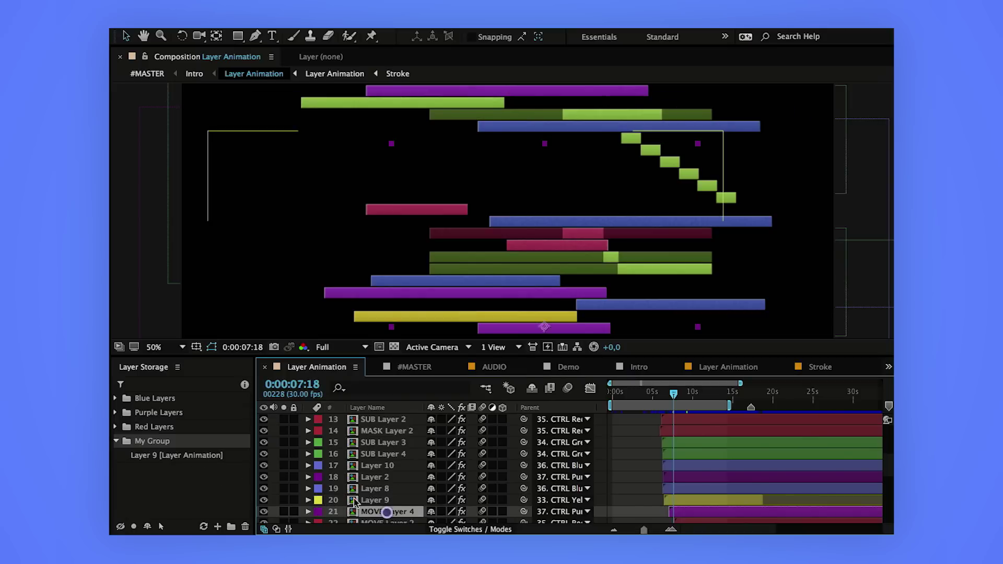
pyautogui.moveTo(361, 514); pyautogui.dragTo(215, 526)
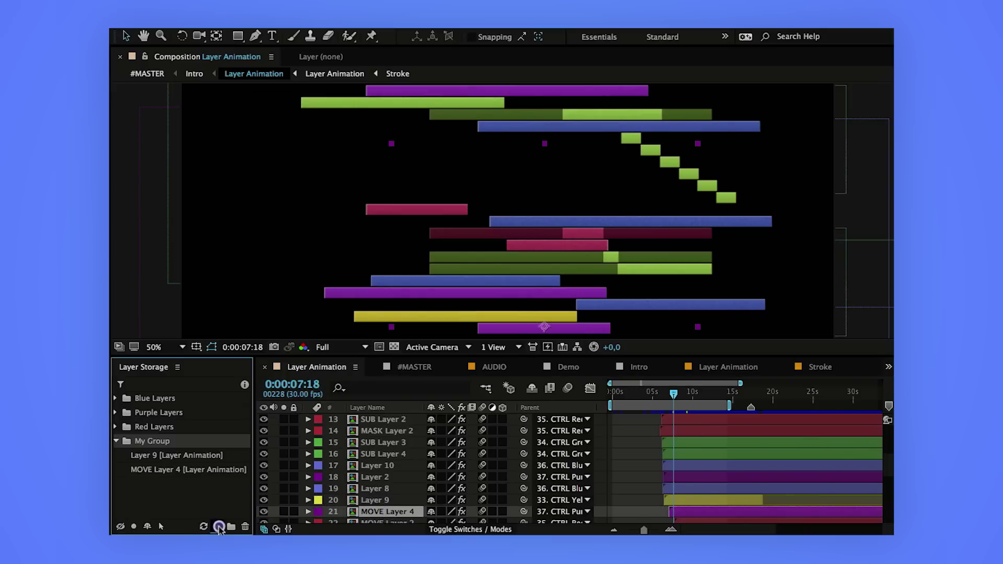
pyautogui.click(204, 470)
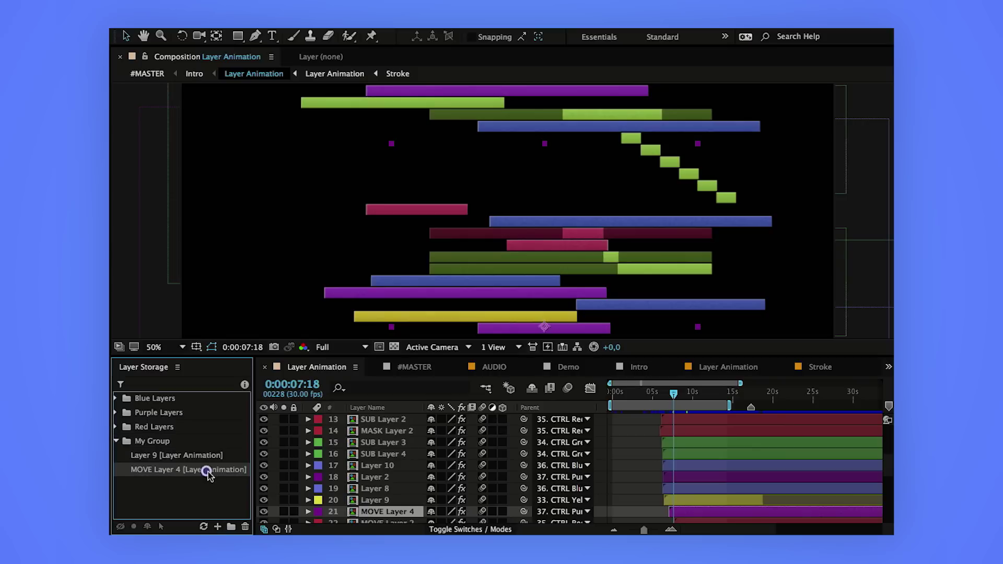
pyautogui.click(245, 526)
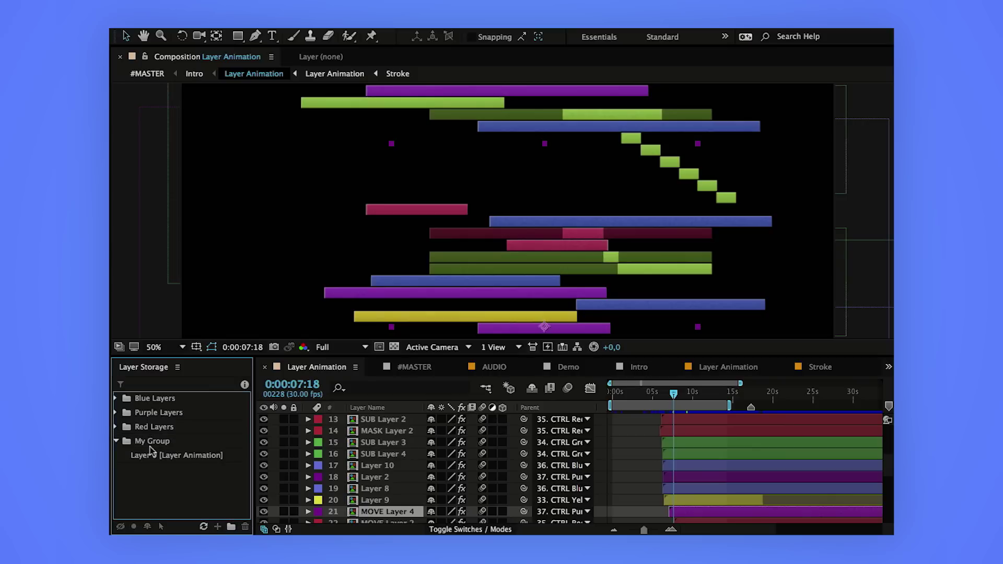
# Step: Rename My Group to Renamed, refresh the group list and expand the renamed group
pyautogui.click(148, 444)
pyautogui.press('Return')
pyautogui.write('Renamed')
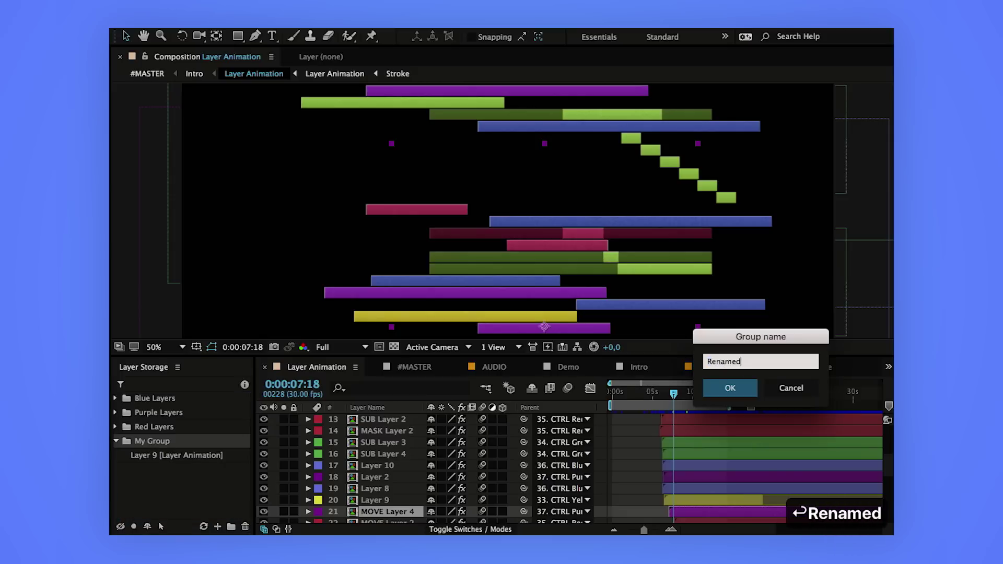
pyautogui.press('Return')
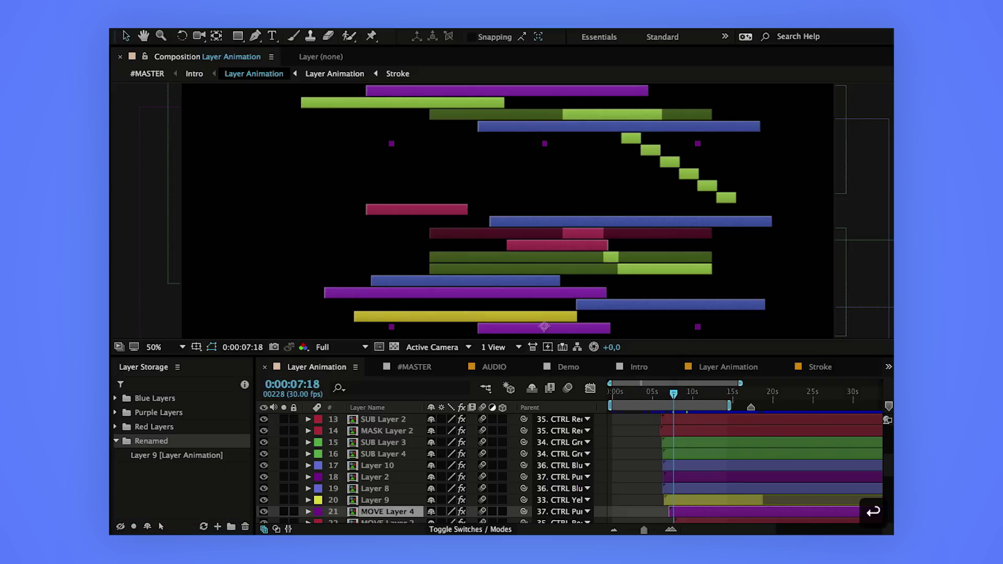
pyautogui.click(205, 526)
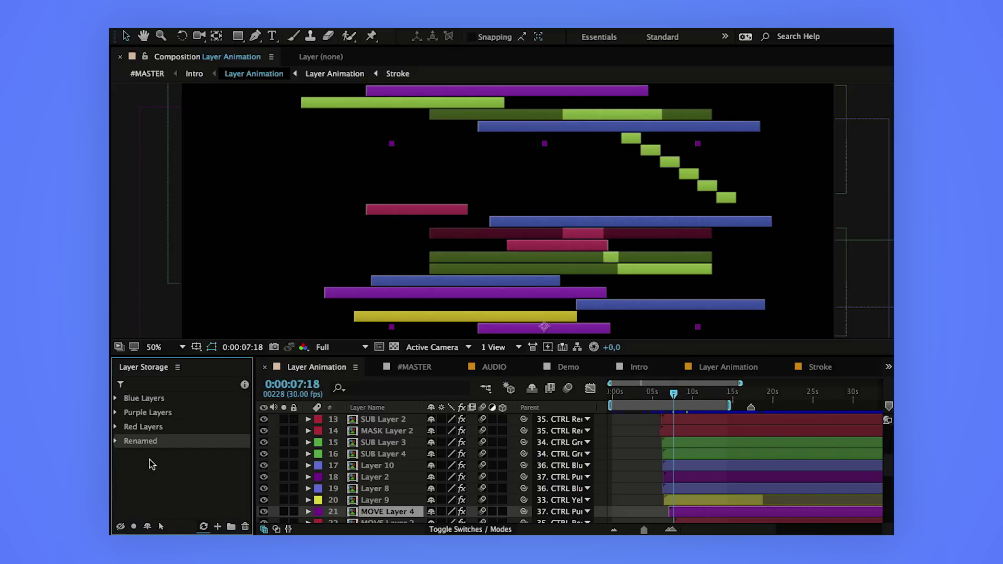
pyautogui.click(116, 441)
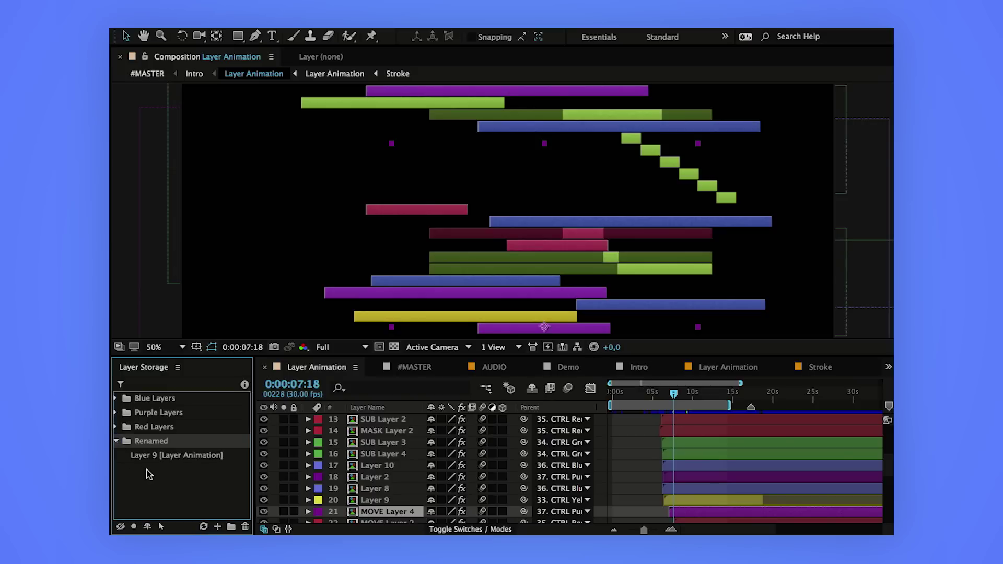
# Step: Delete Layer 9 from the timeline, refresh the group list and expand the Renamed group
pyautogui.click(386, 500)
pyautogui.press('BackSpace')
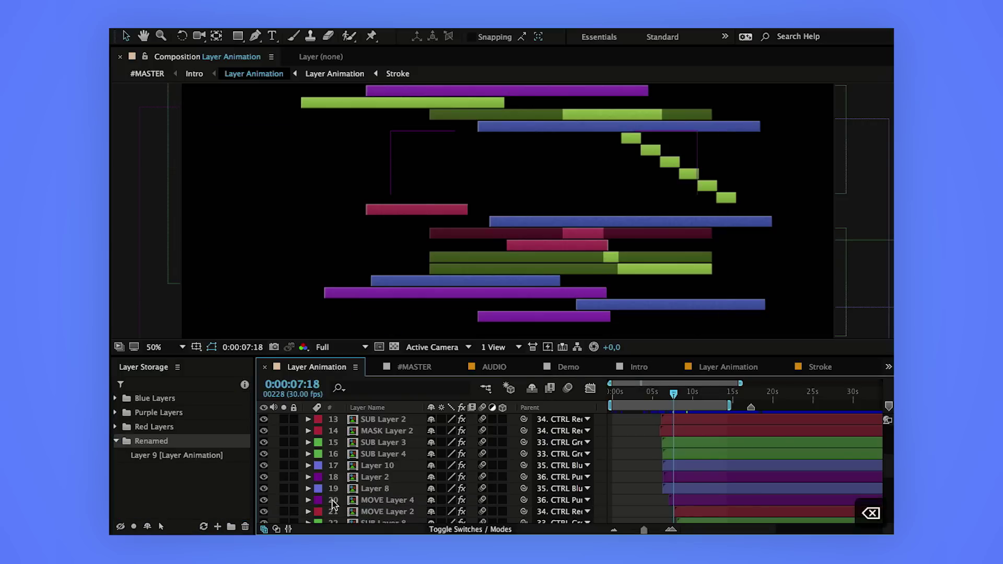
pyautogui.click(206, 527)
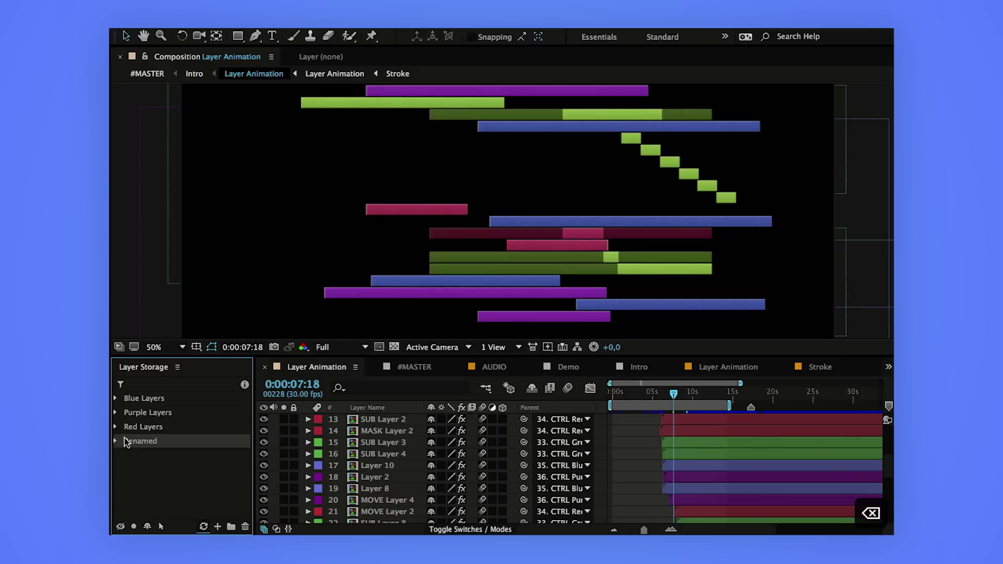
pyautogui.click(116, 441)
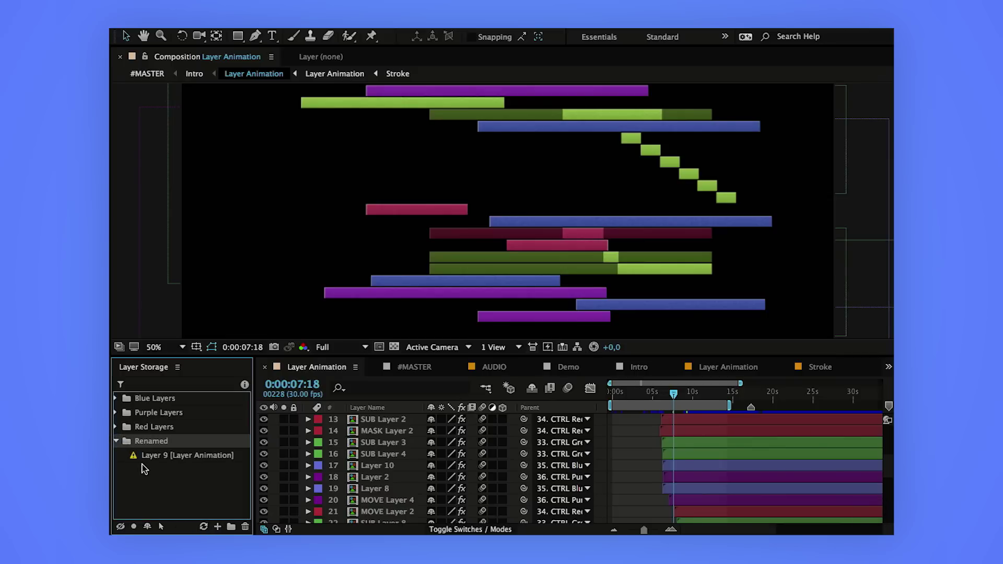
# Step: Remove the missing Layer 9 entry from the Renamed group and add MOVE Layer 4 to it
pyautogui.click(157, 456)
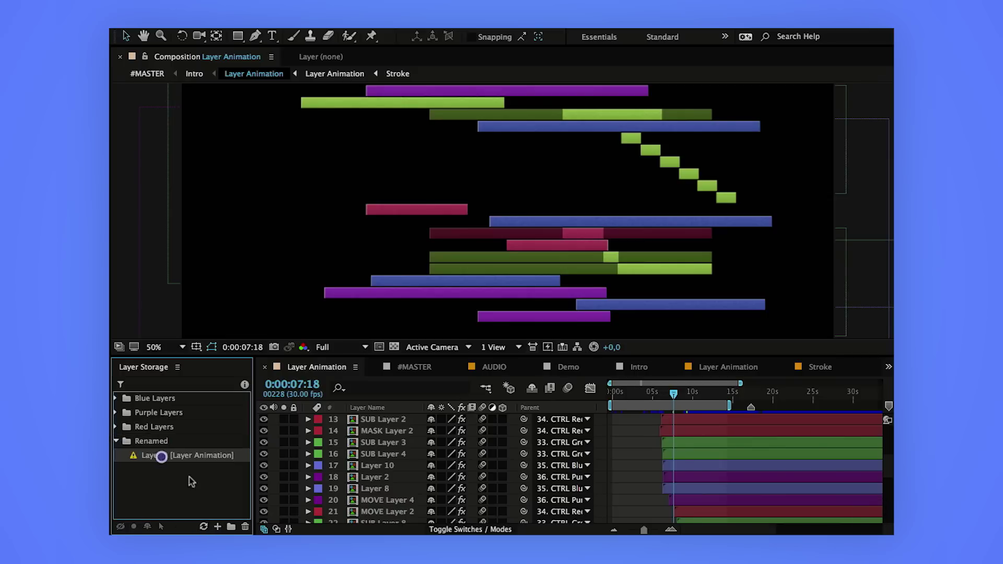
pyautogui.click(243, 527)
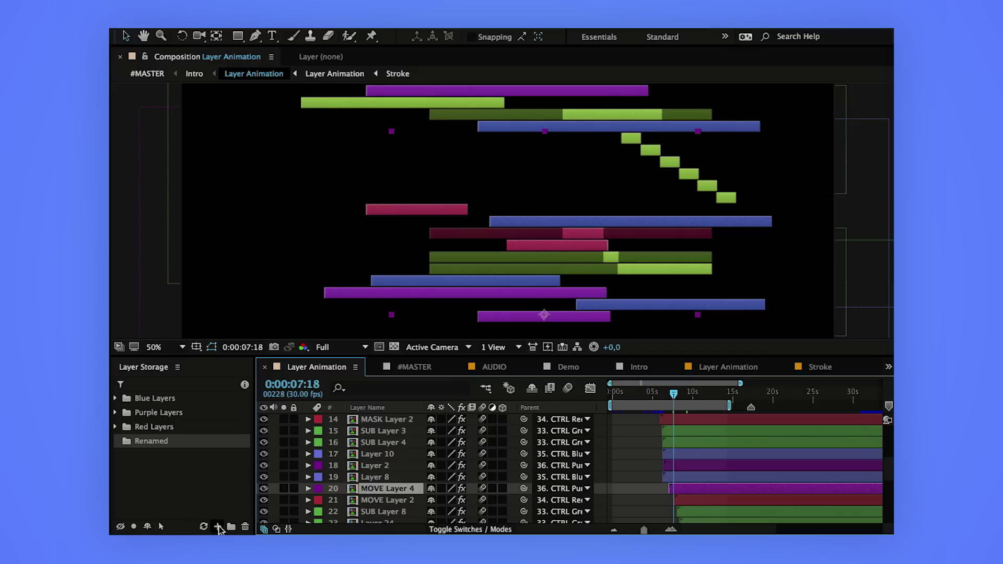
pyautogui.click(220, 527)
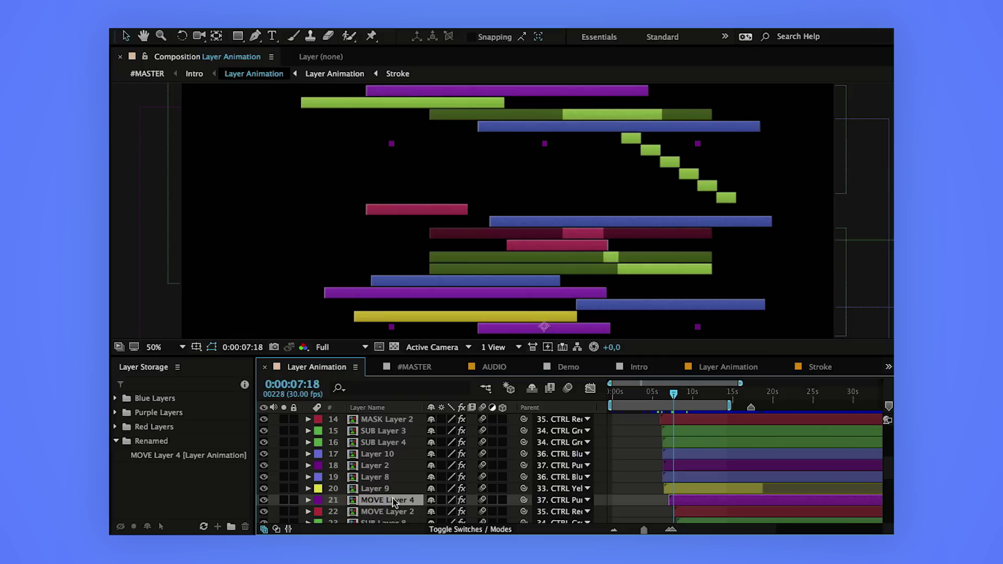
# Step: Duplicate MOVE Layer 4 in the timeline
pyautogui.press('super+d')
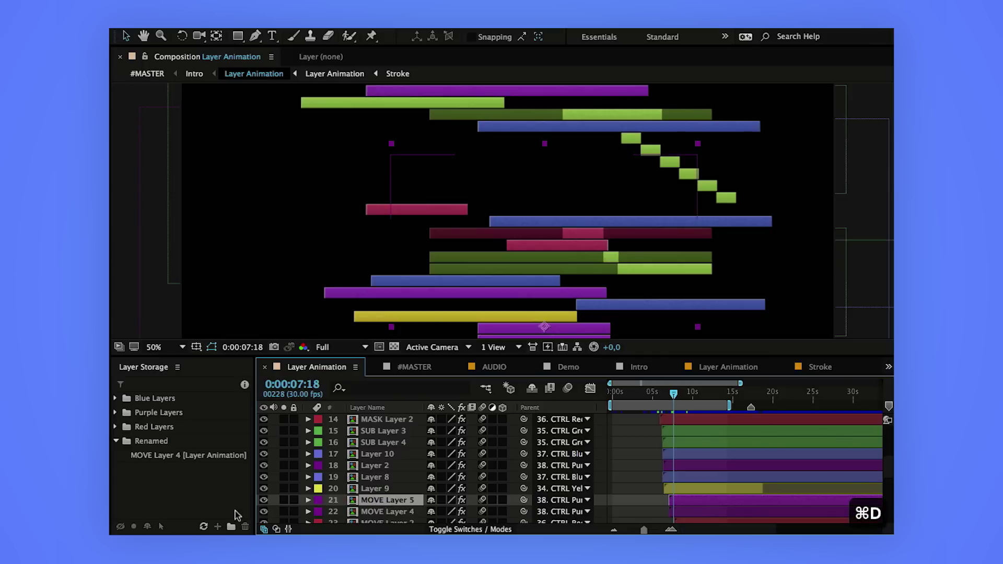
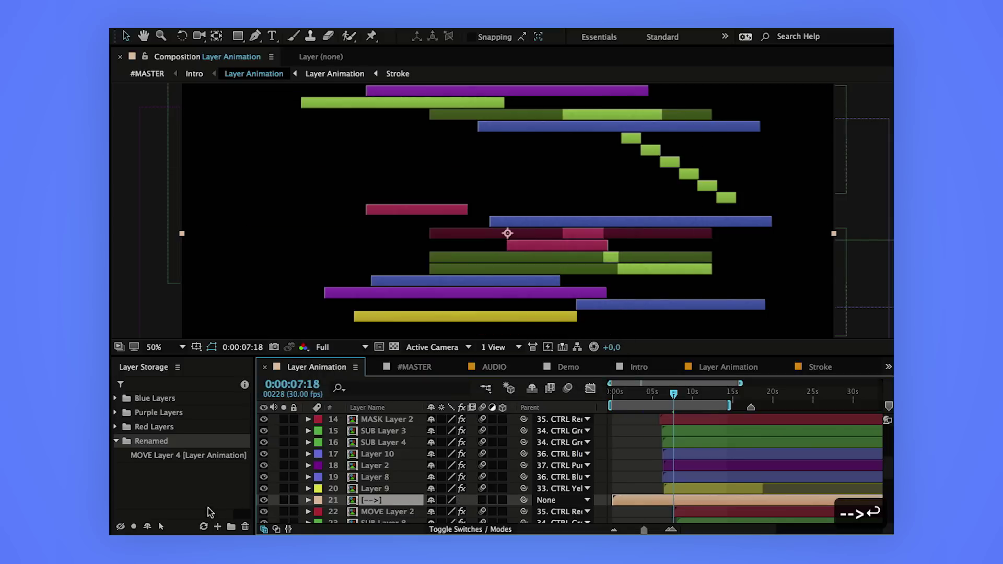
# Step: Refresh the group list, collapse the Renamed group and clear the group and layer selections
pyautogui.click(203, 526)
pyautogui.click(115, 441)
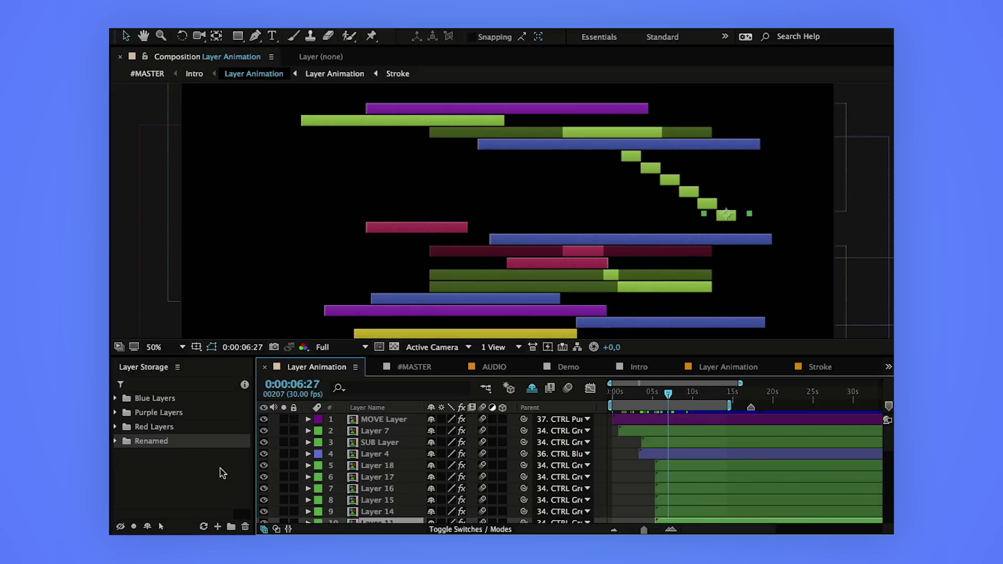
pyautogui.click(219, 466)
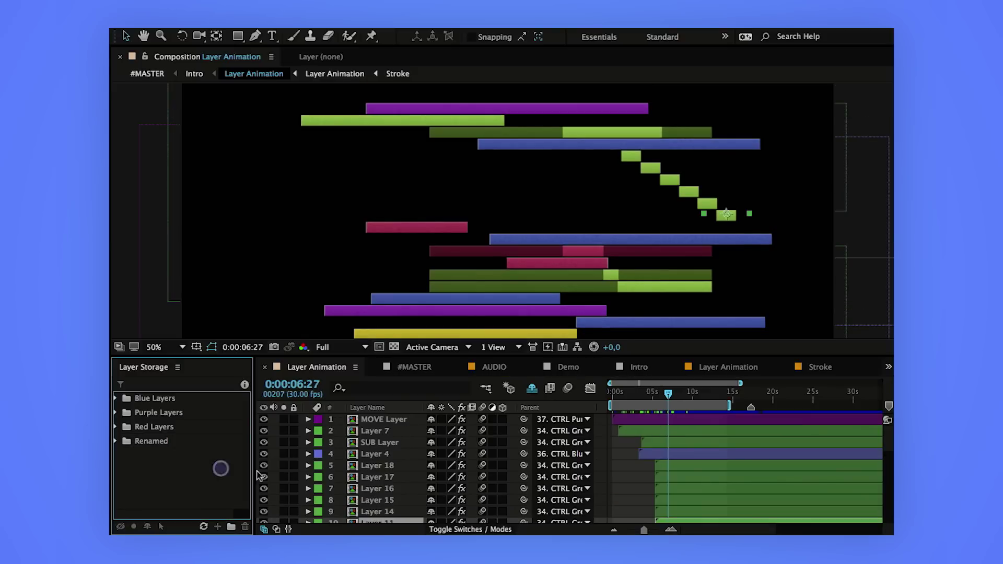
pyautogui.click(624, 473)
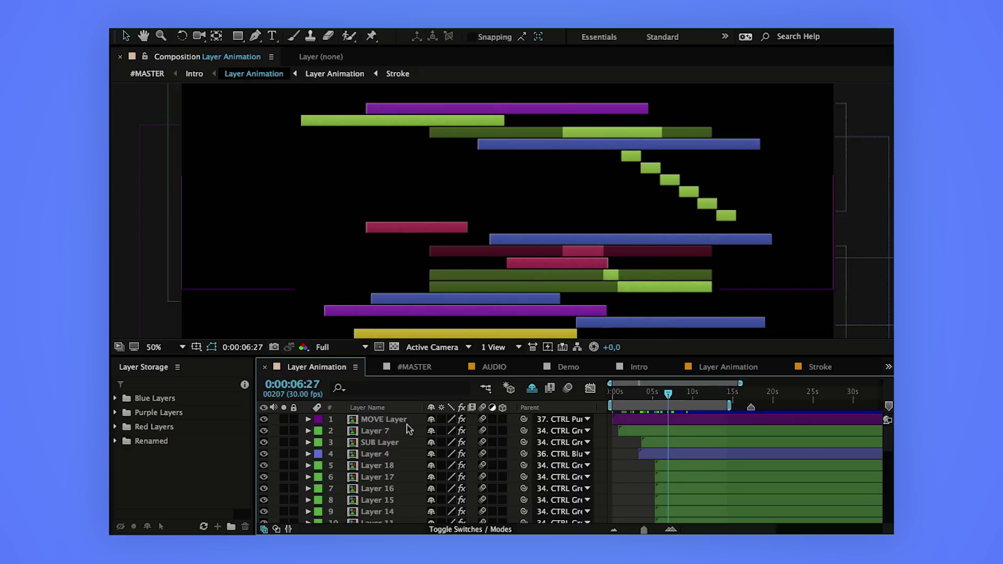
# Step: Store the first ten timeline layers, from MOVE Layer to Layer 11, in a new group named Top 10 and collapse it
pyautogui.click(384, 421)
pyautogui.scroll(-1, 384, 494)
pyautogui.hotkey('ctrl', 'a')
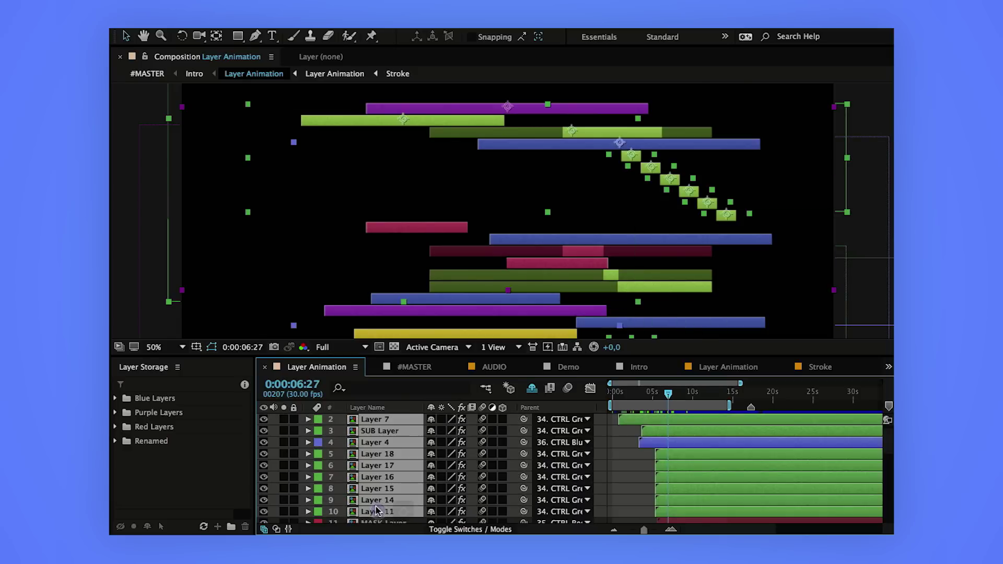
pyautogui.click(231, 527)
pyautogui.write('Top 10')
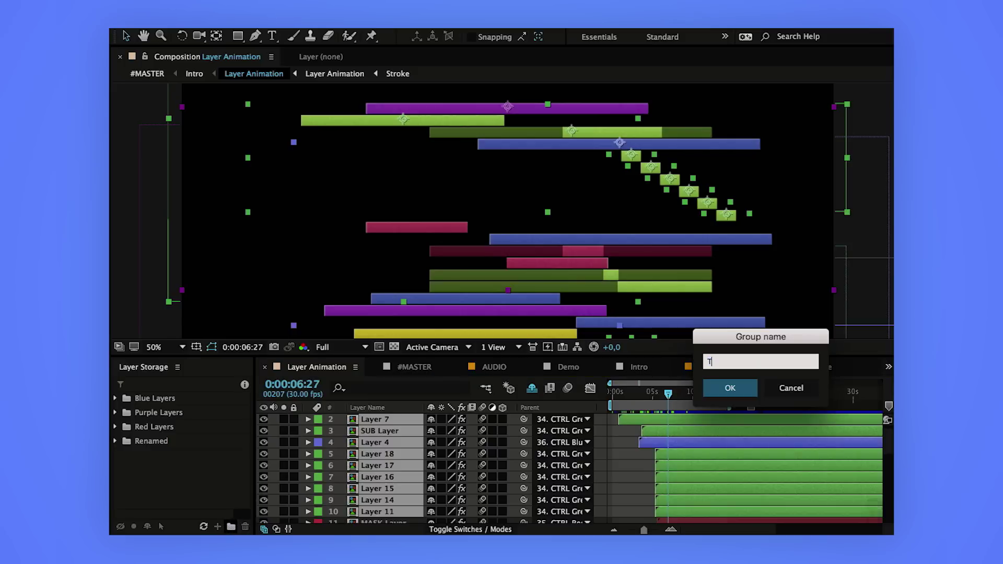
pyautogui.click(722, 387)
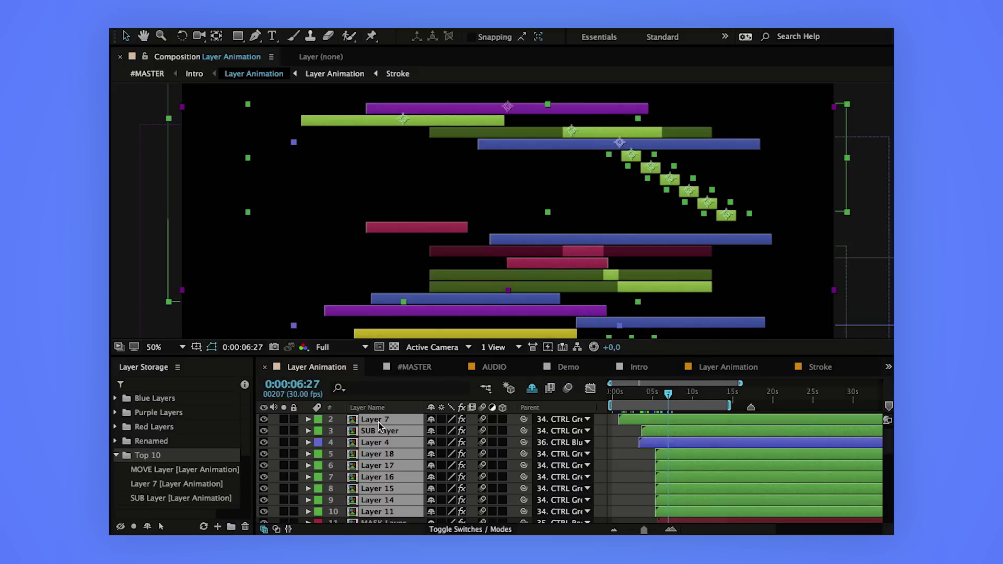
pyautogui.scroll(1, 392, 444)
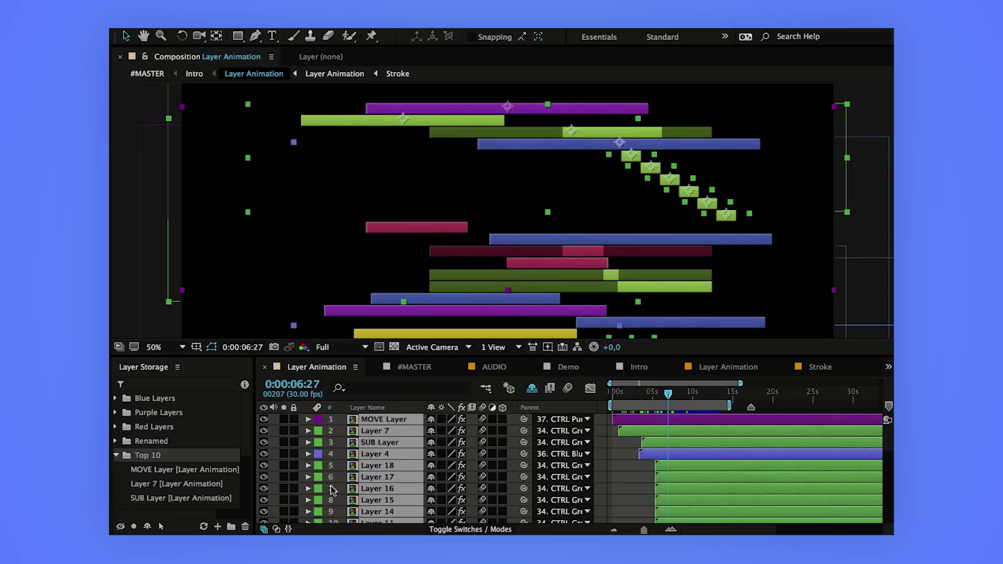
pyautogui.click(116, 456)
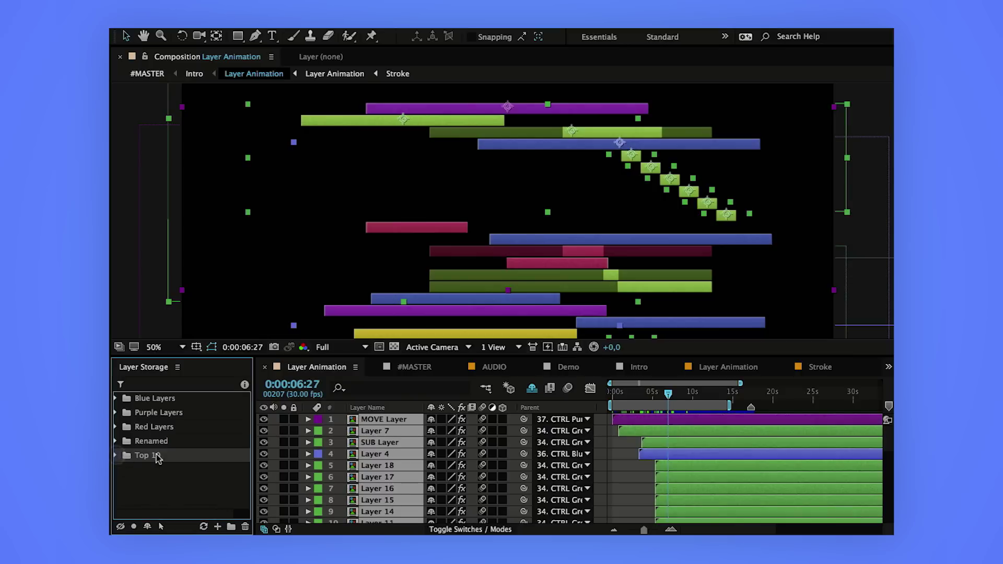
# Step: Switch the Top 10 group's visibility off and back on, and its solo state on and back off
pyautogui.click(120, 527)
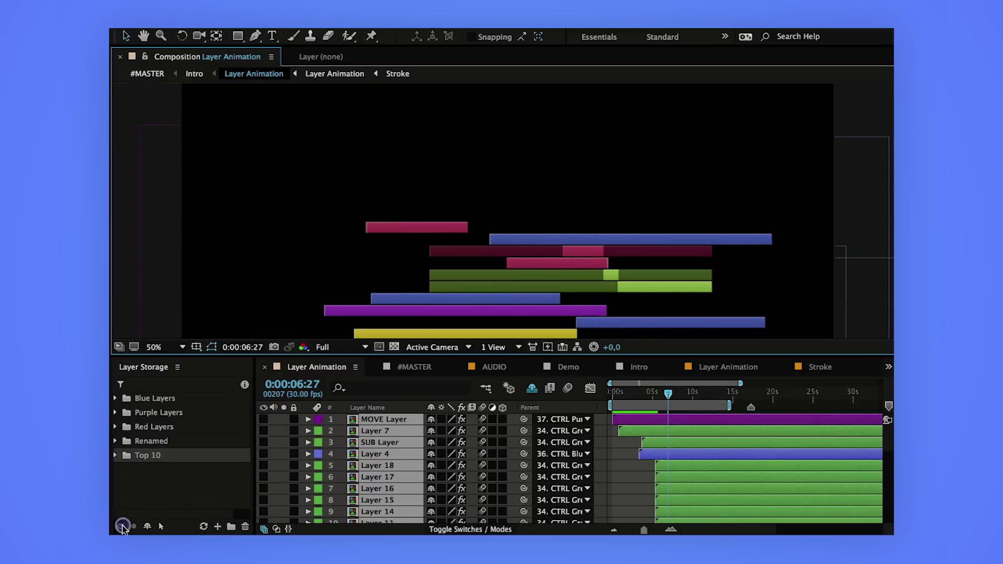
pyautogui.click(120, 527)
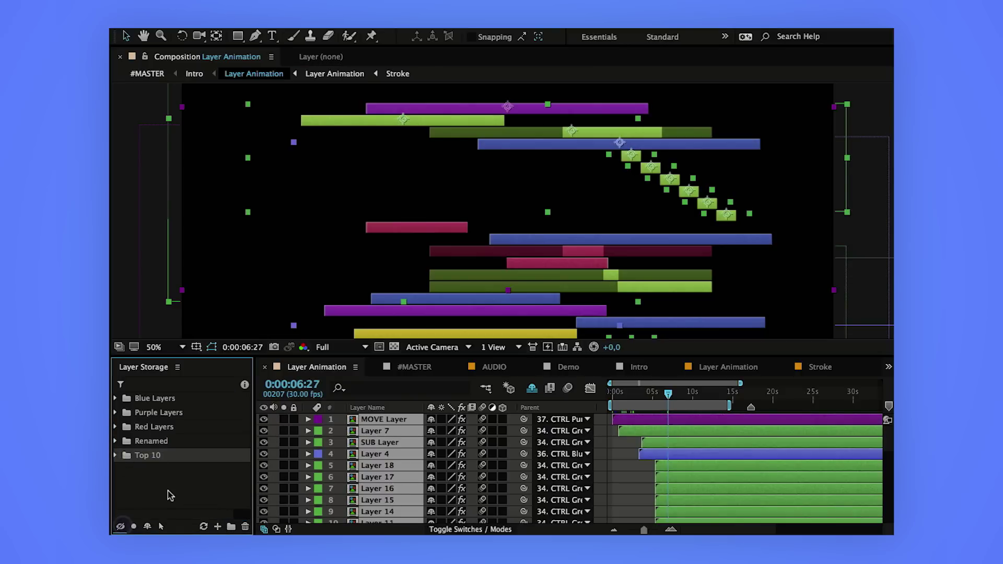
pyautogui.click(134, 526)
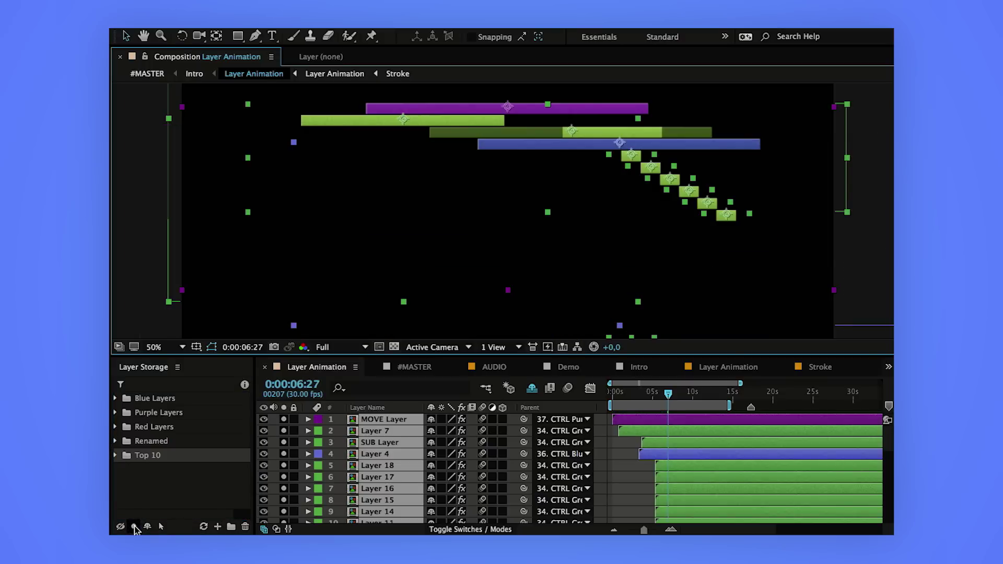
pyautogui.click(134, 527)
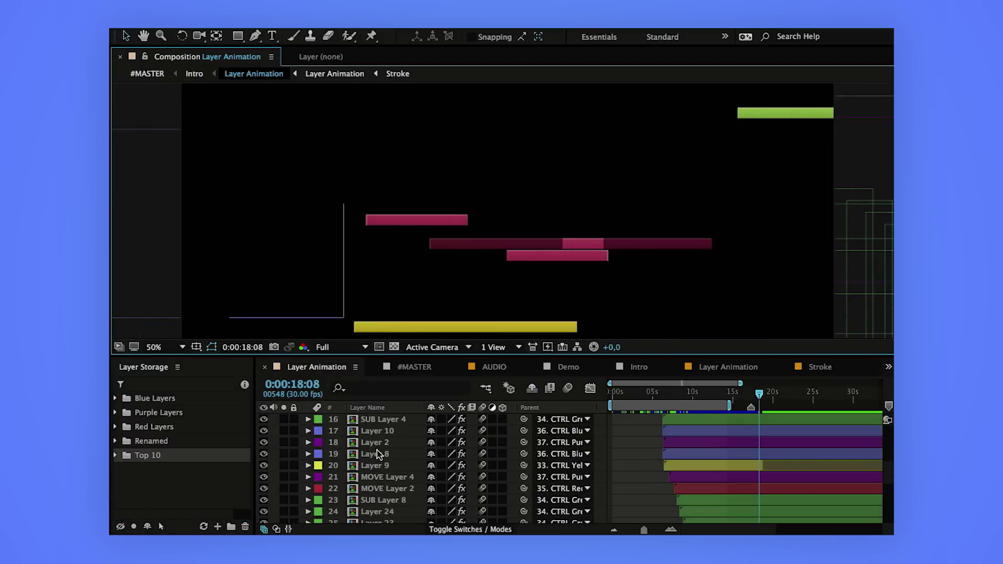
# Step: Create a group named Different Comps from Layer 9 of the Layer Animation composition
pyautogui.click(378, 466)
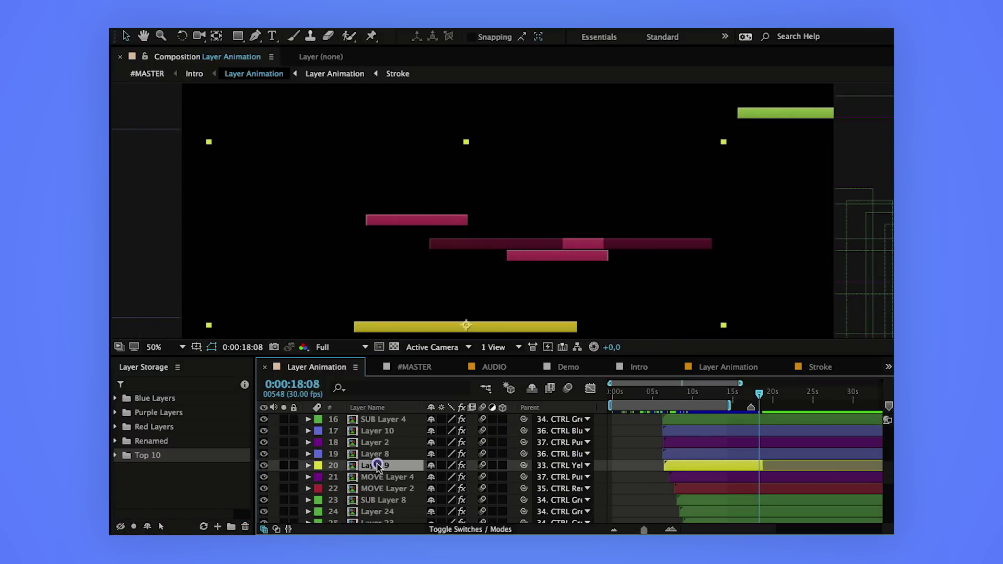
pyautogui.click(230, 526)
pyautogui.write('Different Comps')
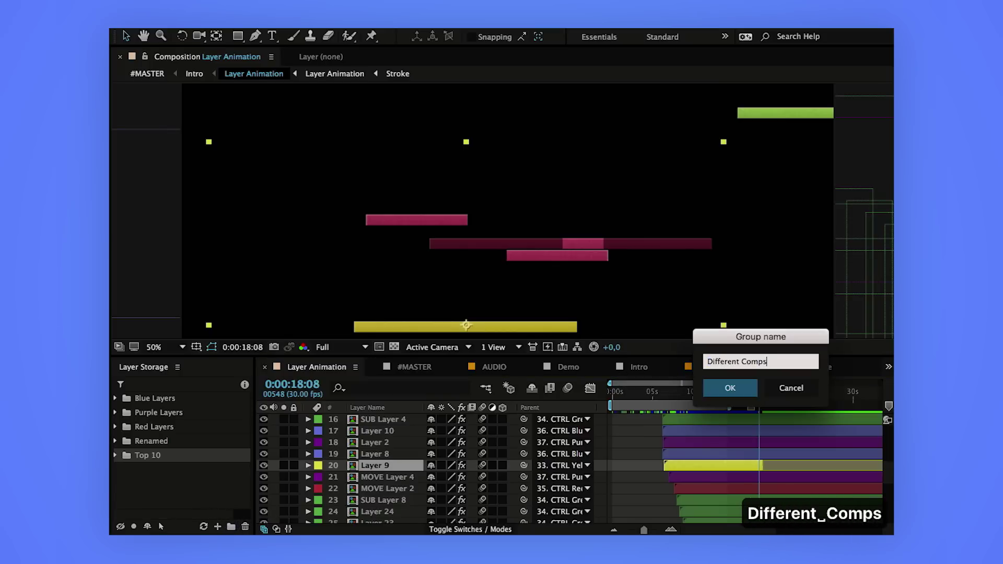
pyautogui.press('Return')
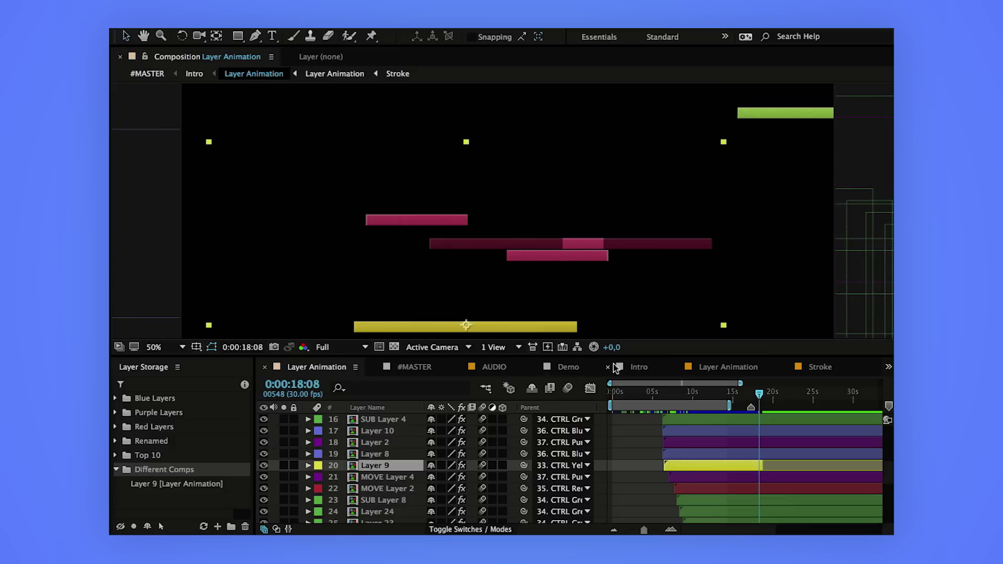
# Step: Add the Purple and Blue layers from the Intro composition to the Different Comps group
pyautogui.click(639, 367)
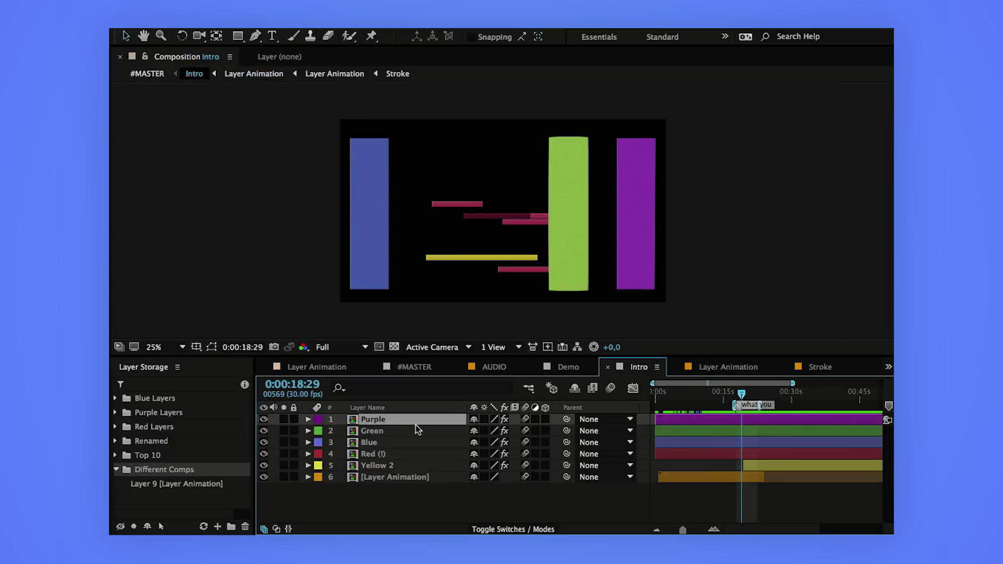
pyautogui.keyDown('super'); pyautogui.click(380, 443); pyautogui.keyUp('super')
pyautogui.click(218, 526)
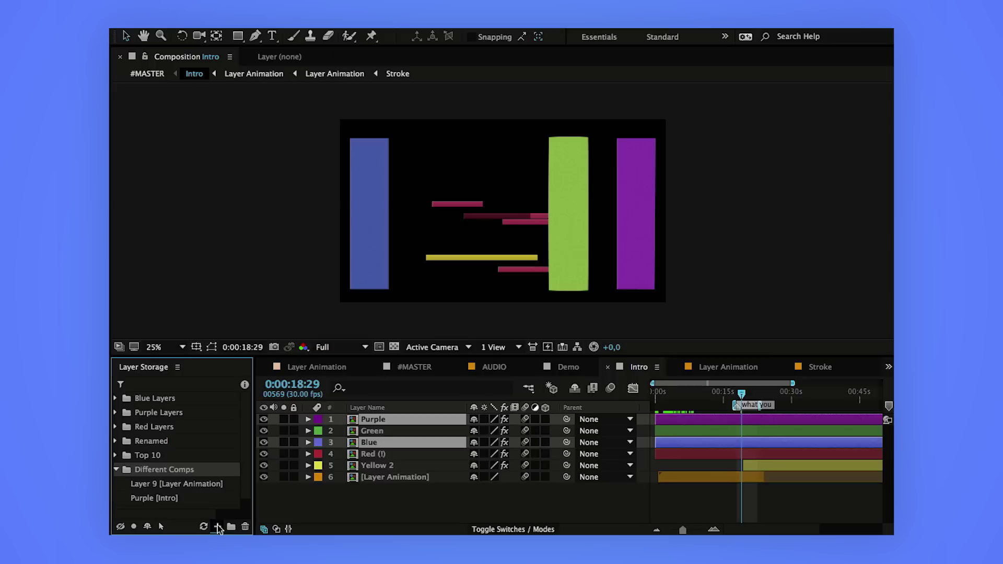
# Step: Open the #MASTER composition, collapse the Different Comps group and toggle that group's visibility off and back on
pyautogui.press('Tab')
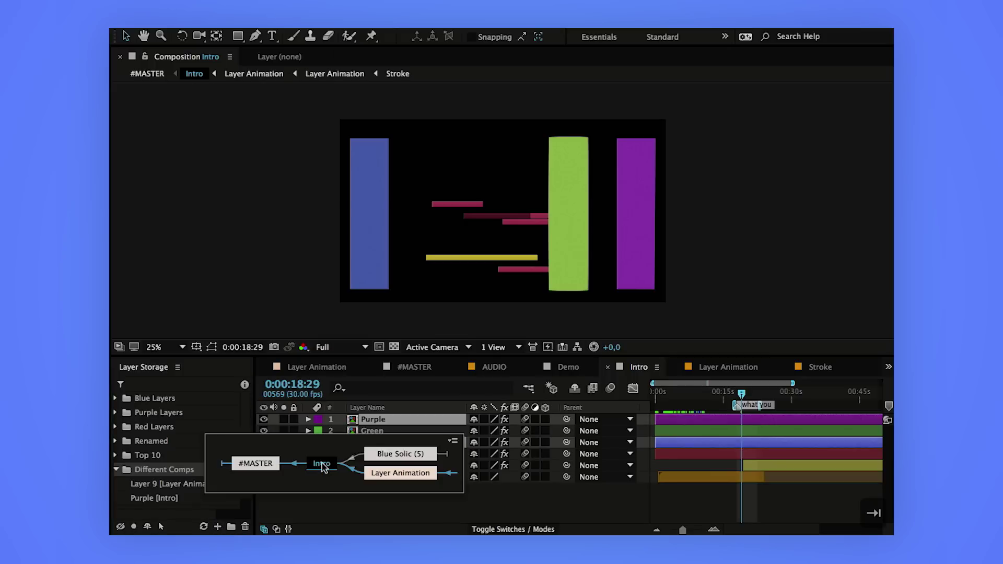
pyautogui.click(264, 464)
pyautogui.click(115, 470)
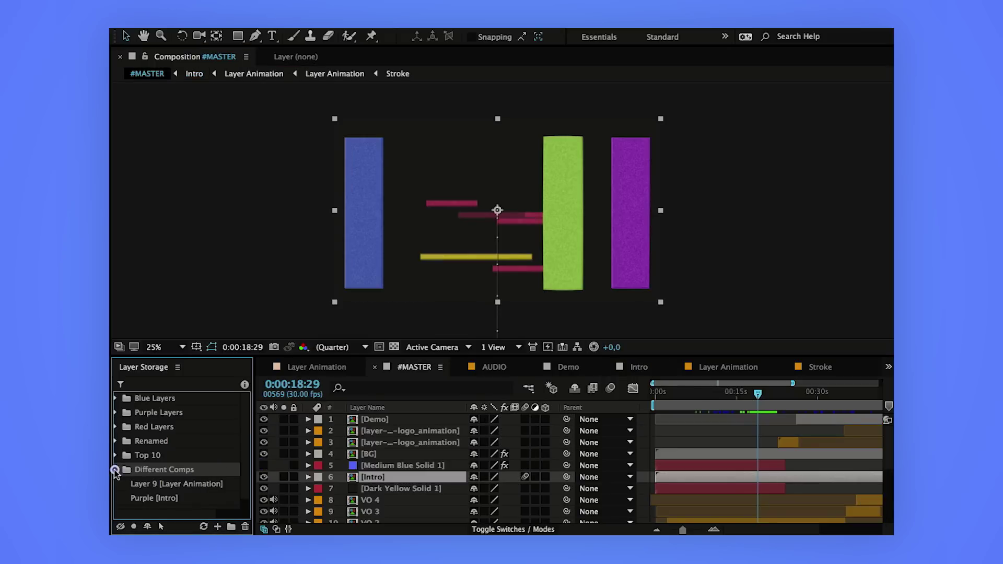
pyautogui.click(121, 528)
pyautogui.click(121, 527)
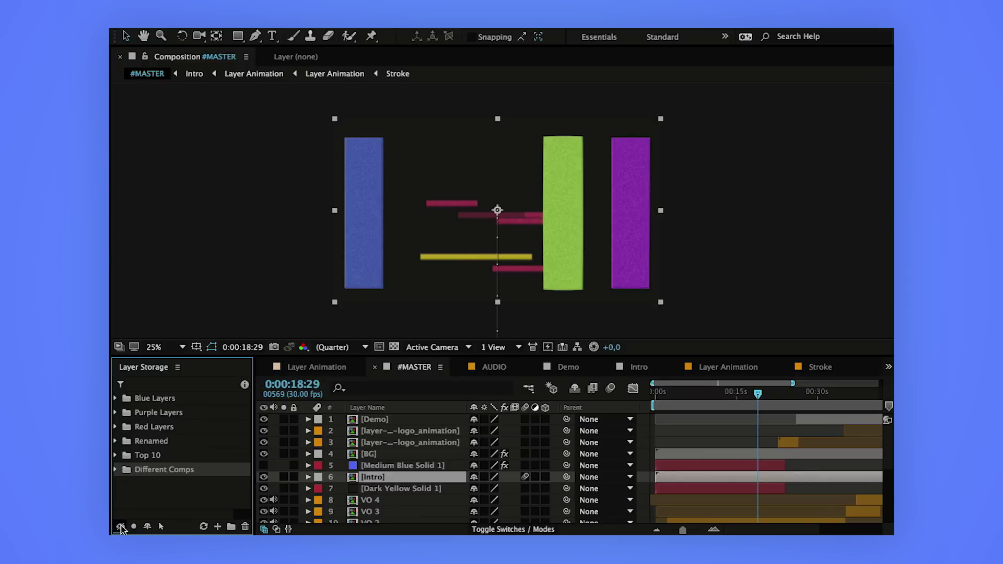
# Step: Create a group named Trash from the Medium Blue Solid 1 layer of the #MASTER composition
pyautogui.click(422, 466)
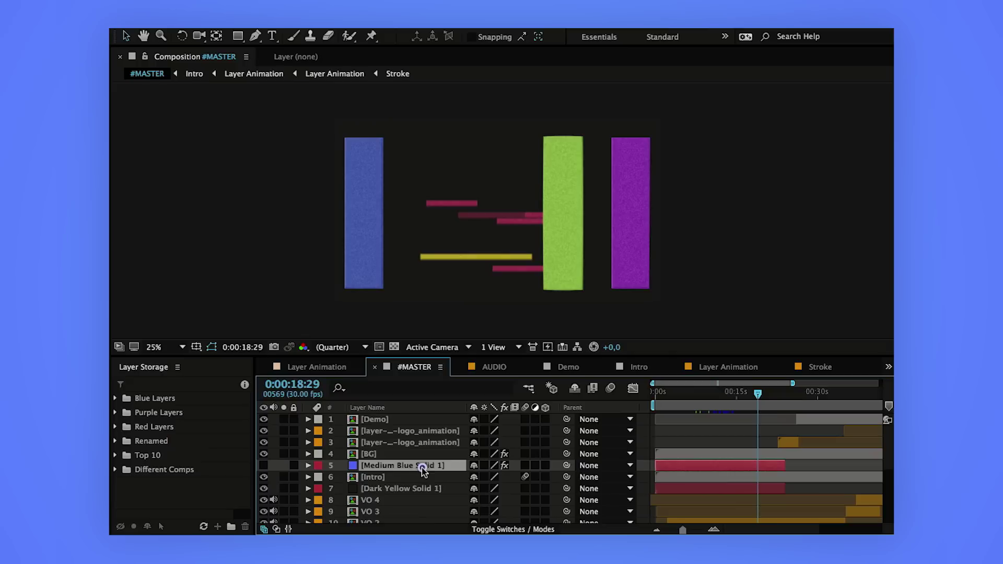
pyautogui.click(230, 526)
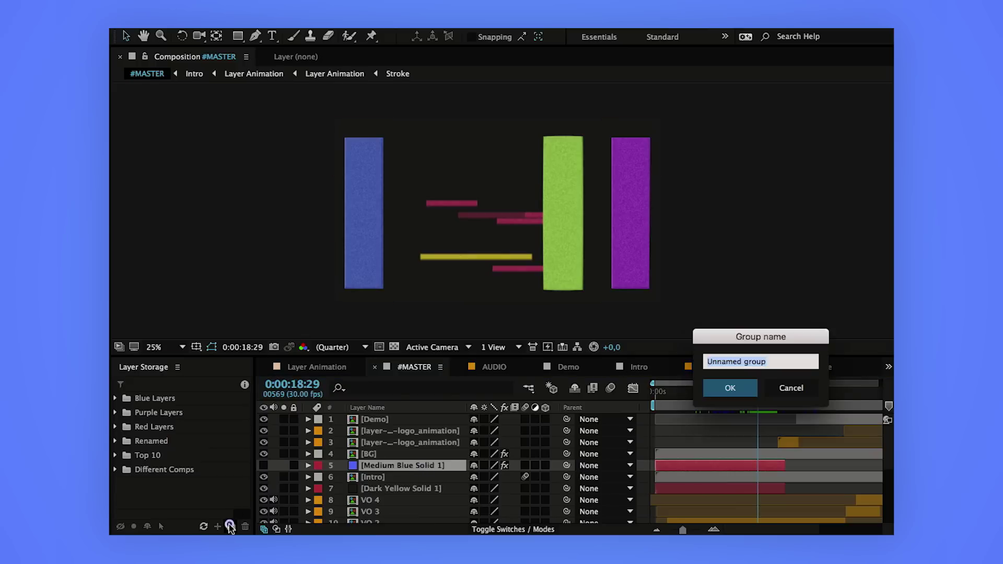
pyautogui.write('T')
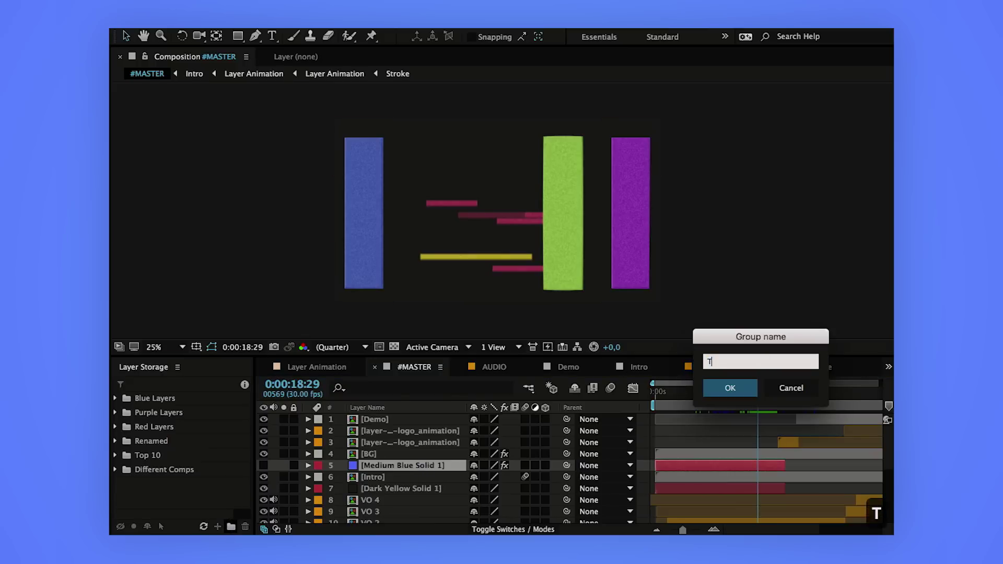
pyautogui.write('rash')
pyautogui.press('Return')
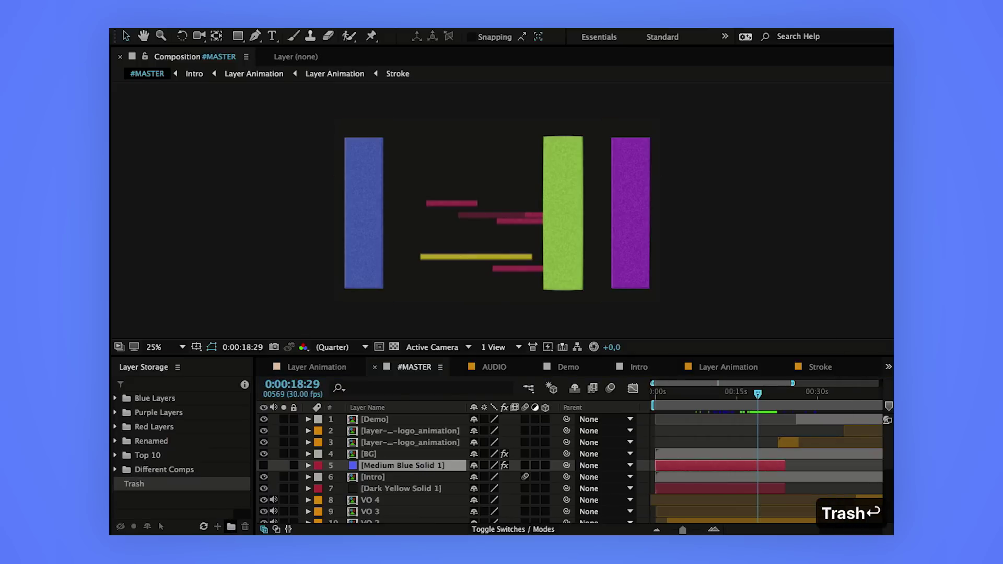
# Step: Set the Trash group's layer hidden and shy, and turn on hiding of shy layers in the #MASTER timeline
pyautogui.click(121, 527)
pyautogui.click(147, 526)
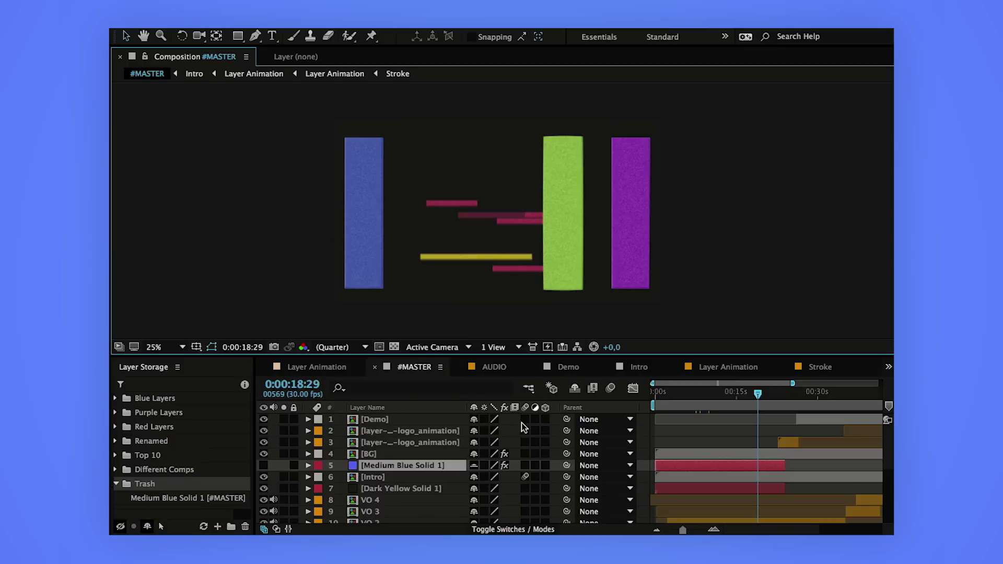
pyautogui.click(578, 388)
pyautogui.click(434, 454)
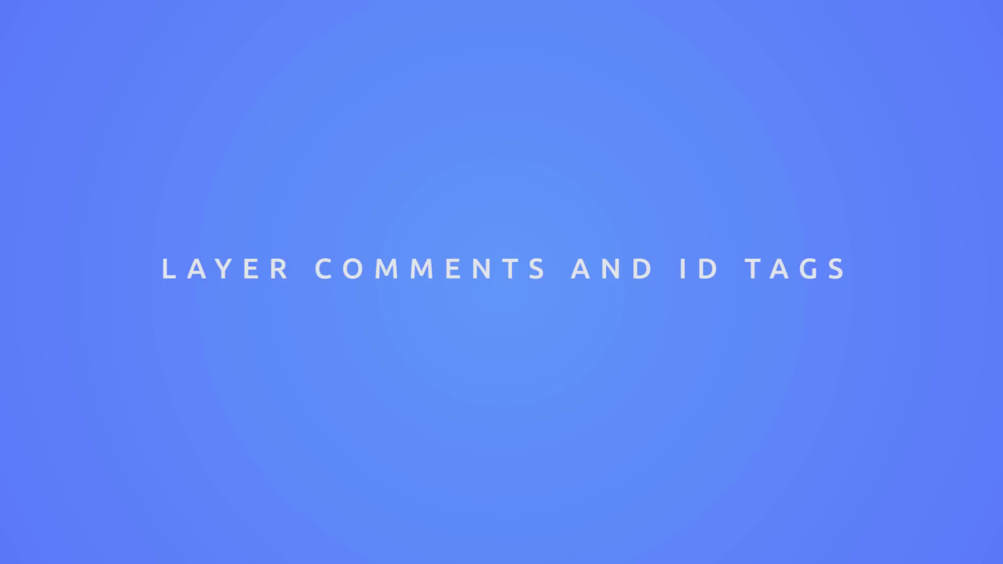
# Step: Show the Comment column in the Layer Animation timeline
pyautogui.rightClick(369, 407)
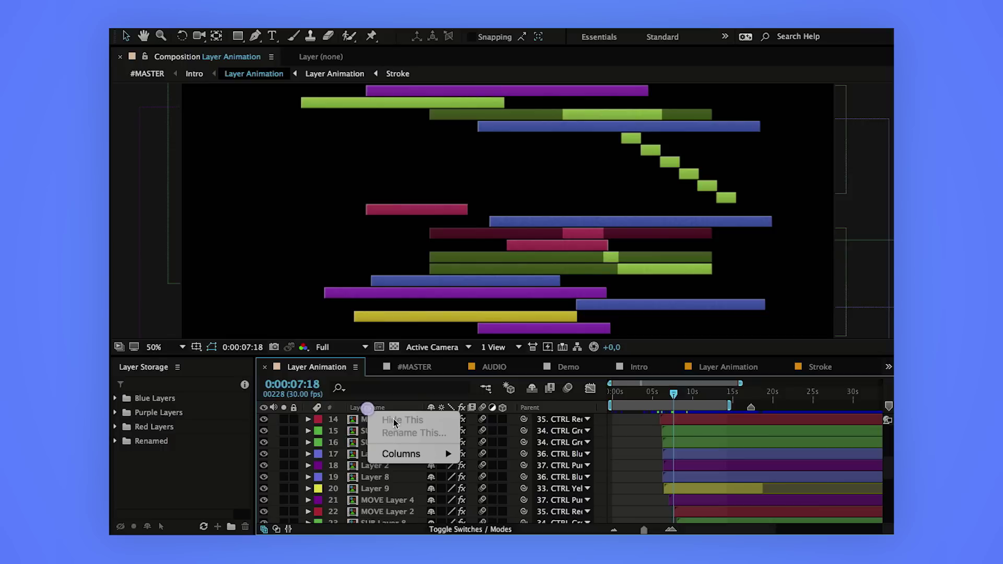
pyautogui.moveTo(412, 453)
pyautogui.click(515, 505)
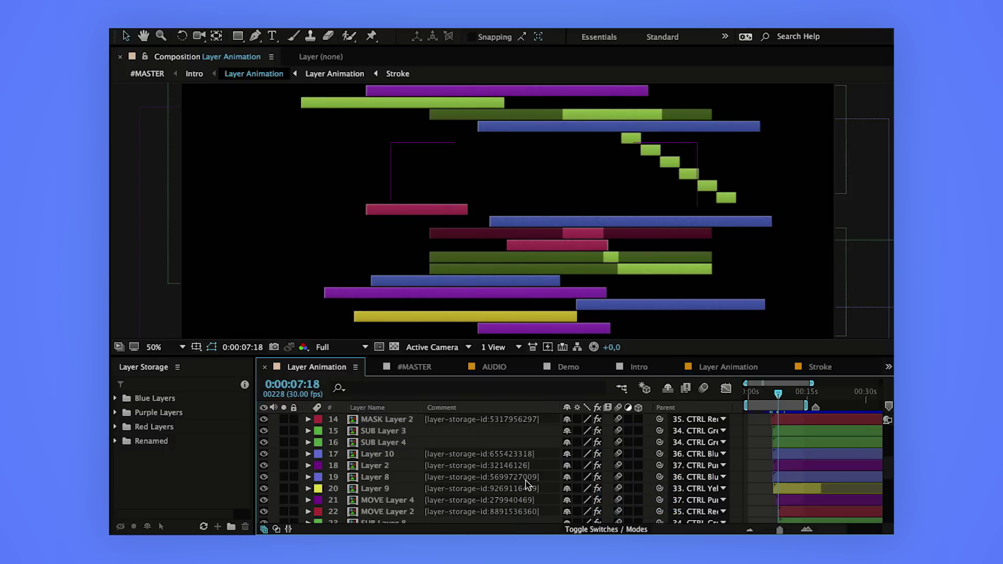
# Step: Insert MY TEXT on its own line before the layer-storage ID tag in Layer 8's comment
pyautogui.click(495, 478)
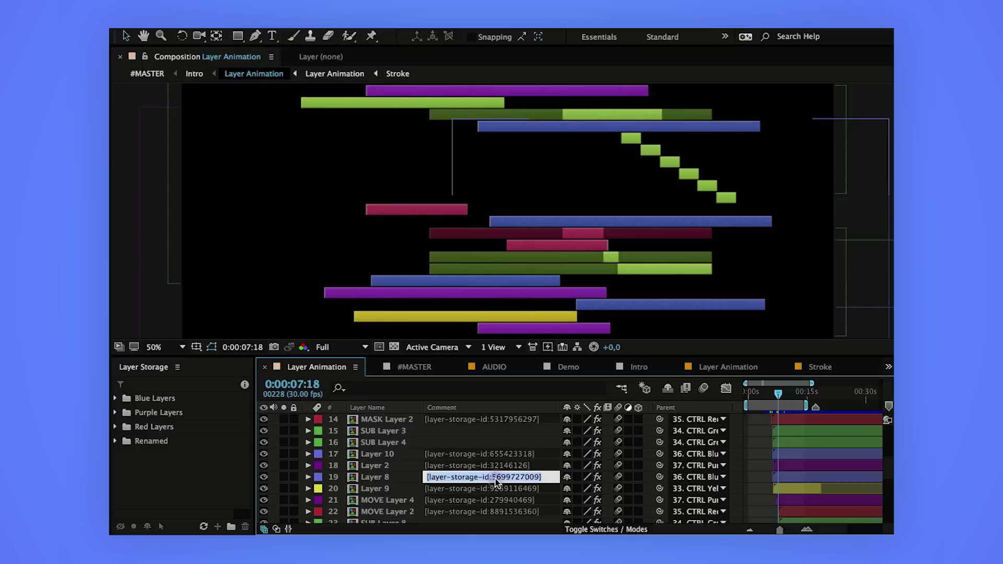
pyautogui.click(544, 478)
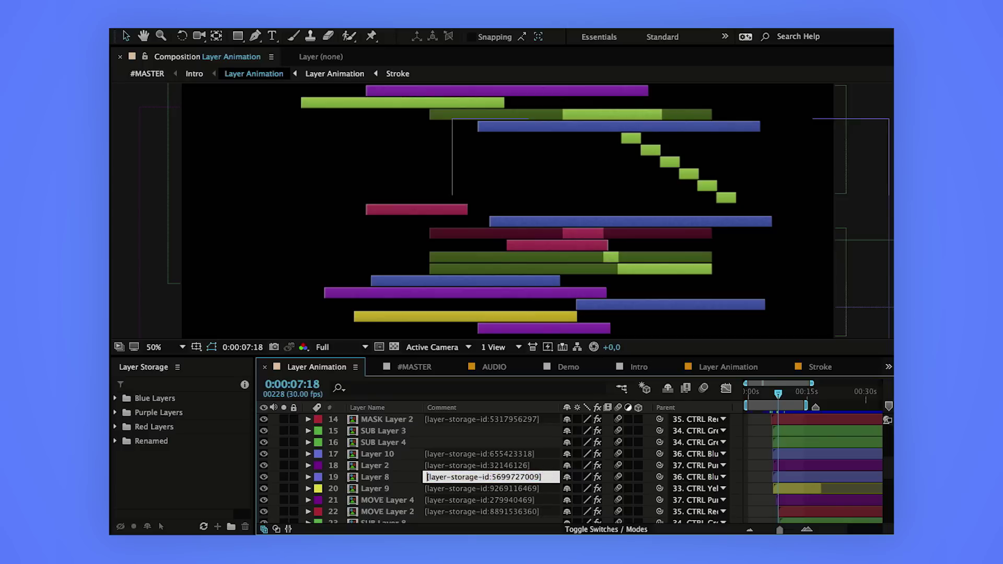
pyautogui.write('MY TES')
pyautogui.press('BackSpace')
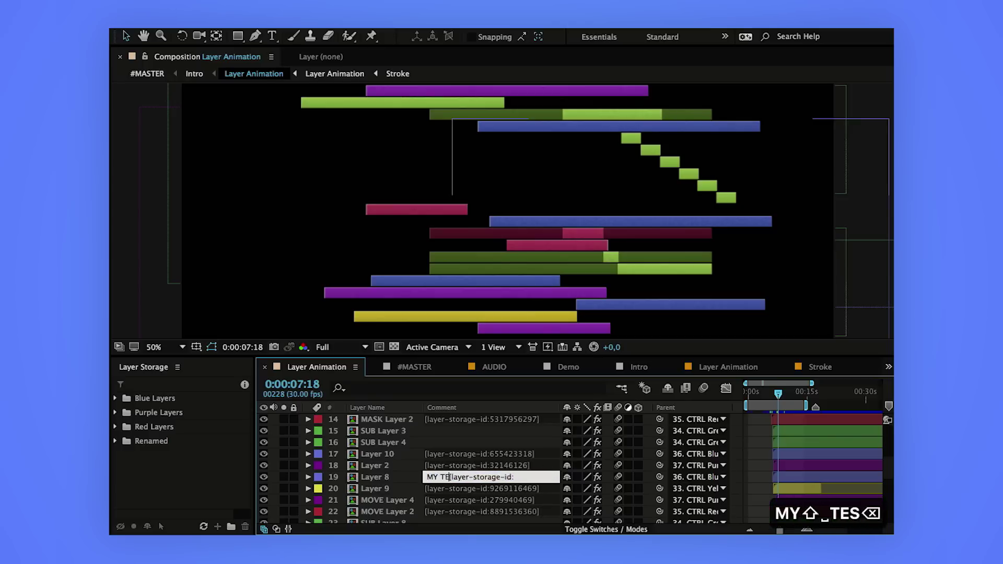
pyautogui.write('XT')
pyautogui.press('Return')
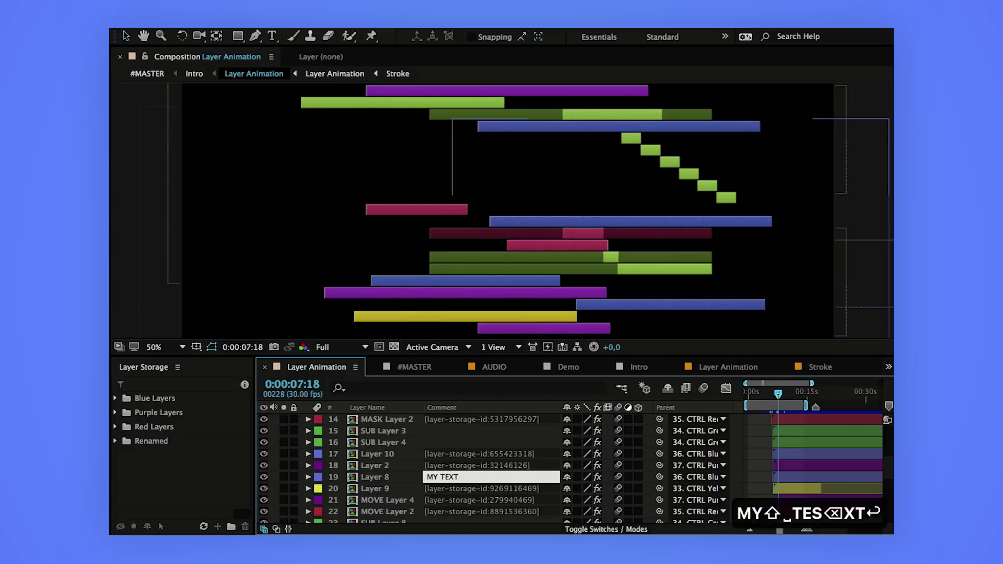
pyautogui.click(447, 478)
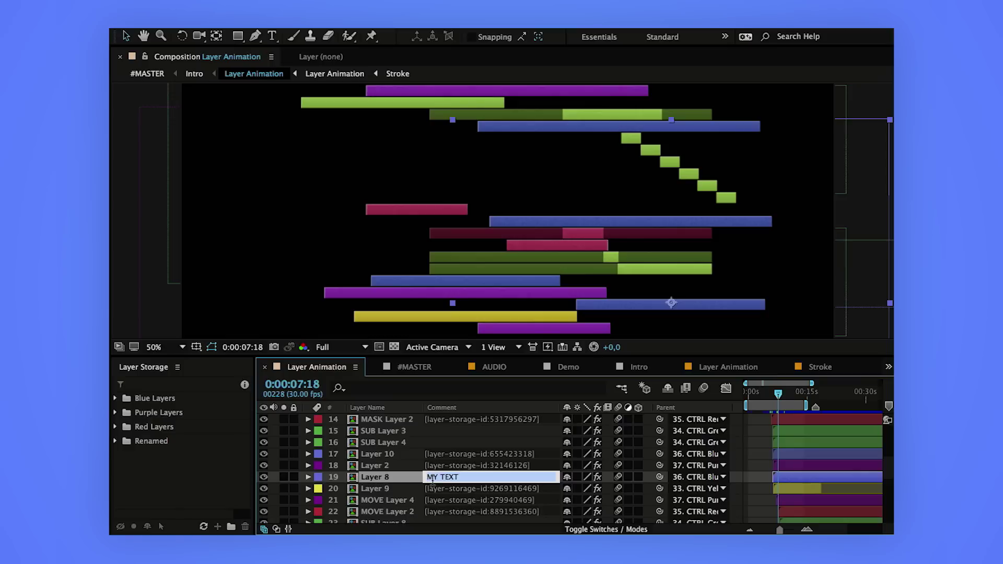
# Step: Add XXXXXXXXX after the layer-storage ID tag in Layer 2's comment and XXX before it
pyautogui.click(458, 464)
pyautogui.write('XXXXXXXXX')
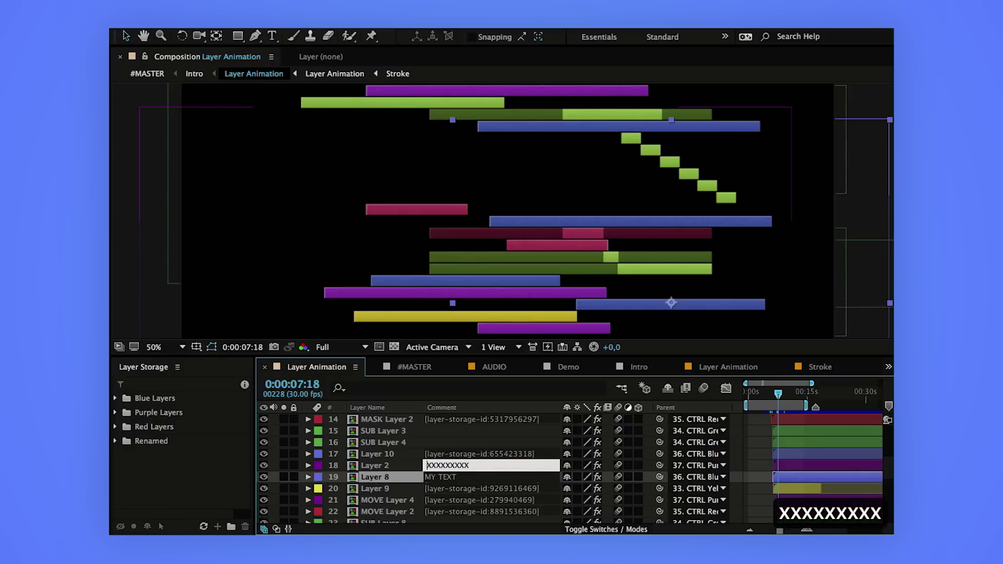
pyautogui.press('Up')
pyautogui.write('XXX')
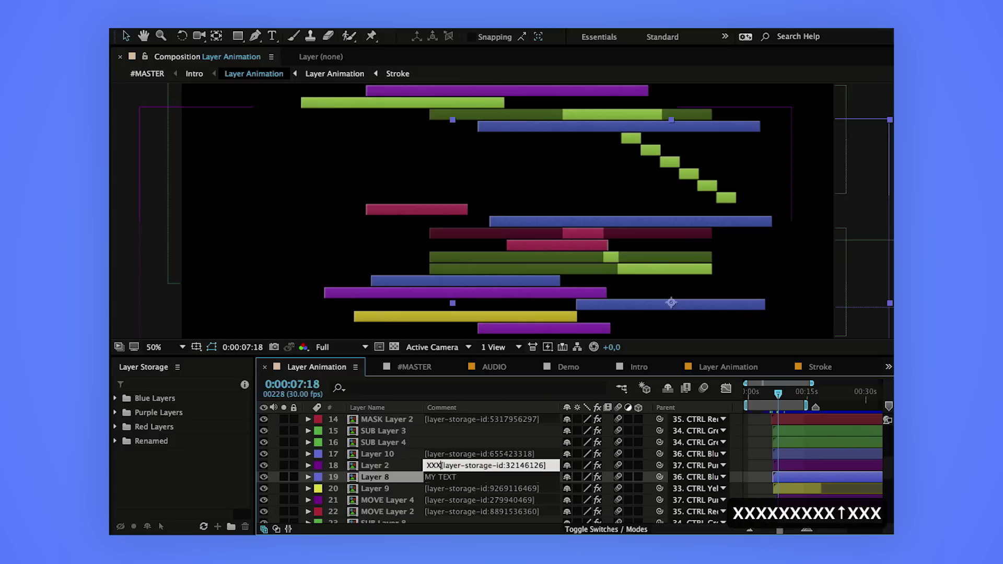
pyautogui.press('Return')
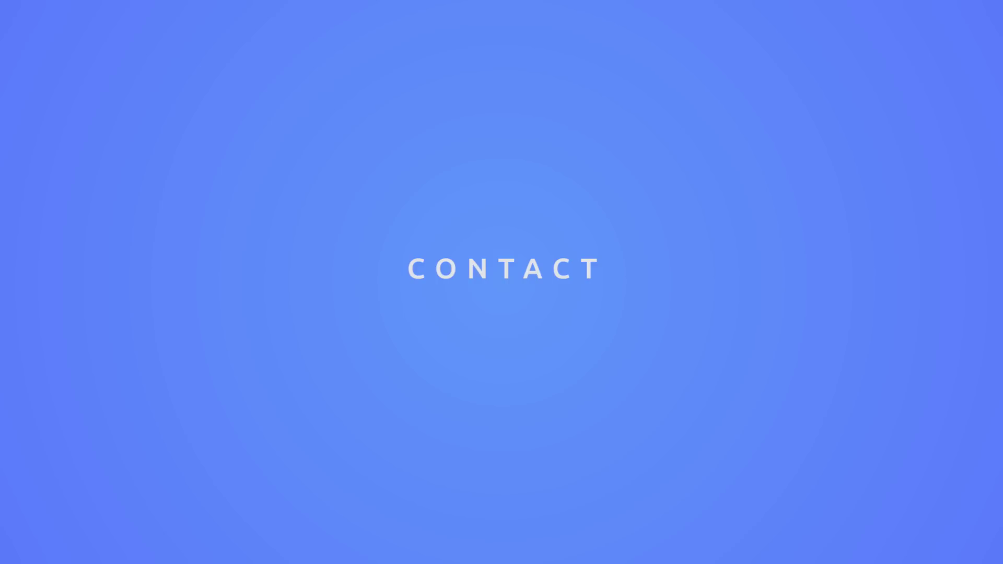